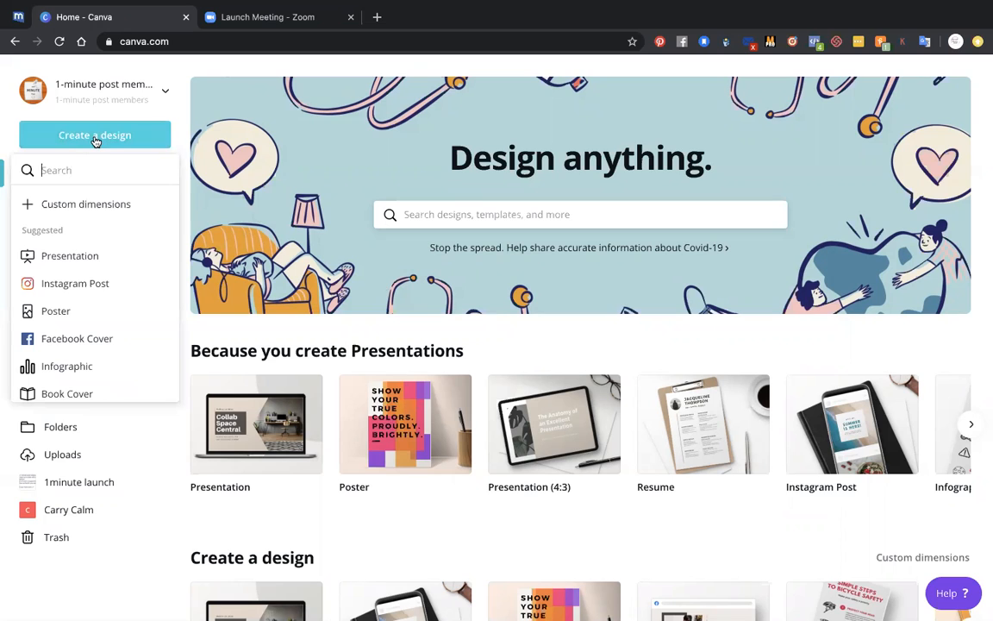
- Create an Instagram Post design and fill its page with the orange smoke video from the Backgrounds collection
click(49, 285)
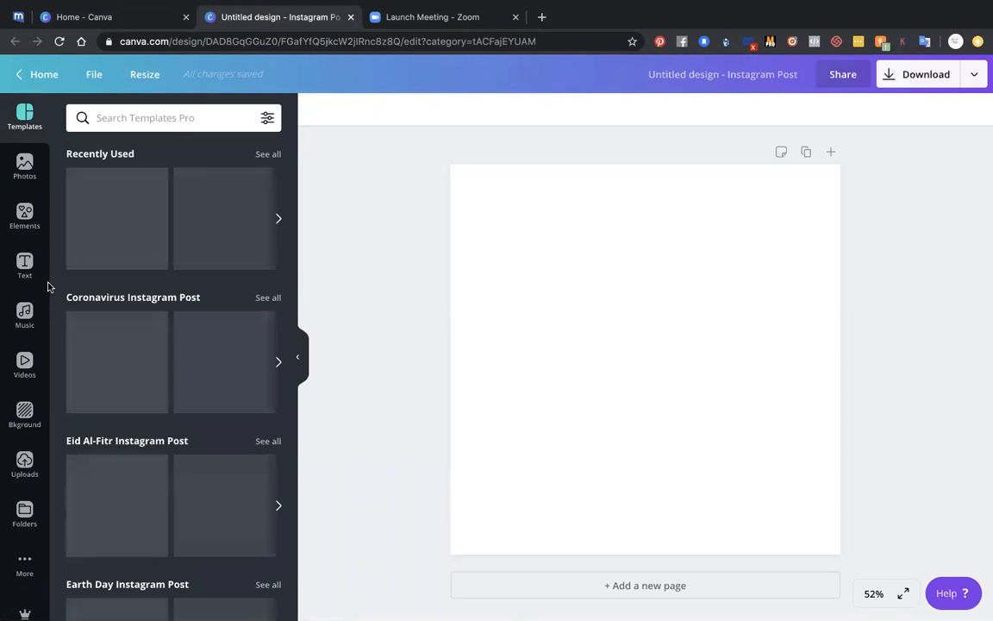
click(25, 364)
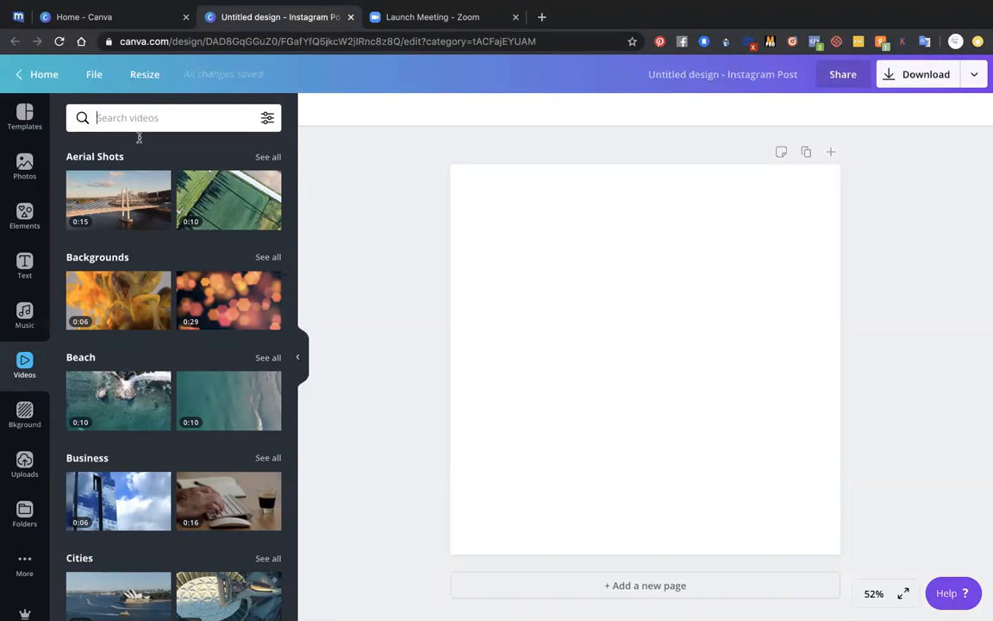
drag(121, 302, 479, 297)
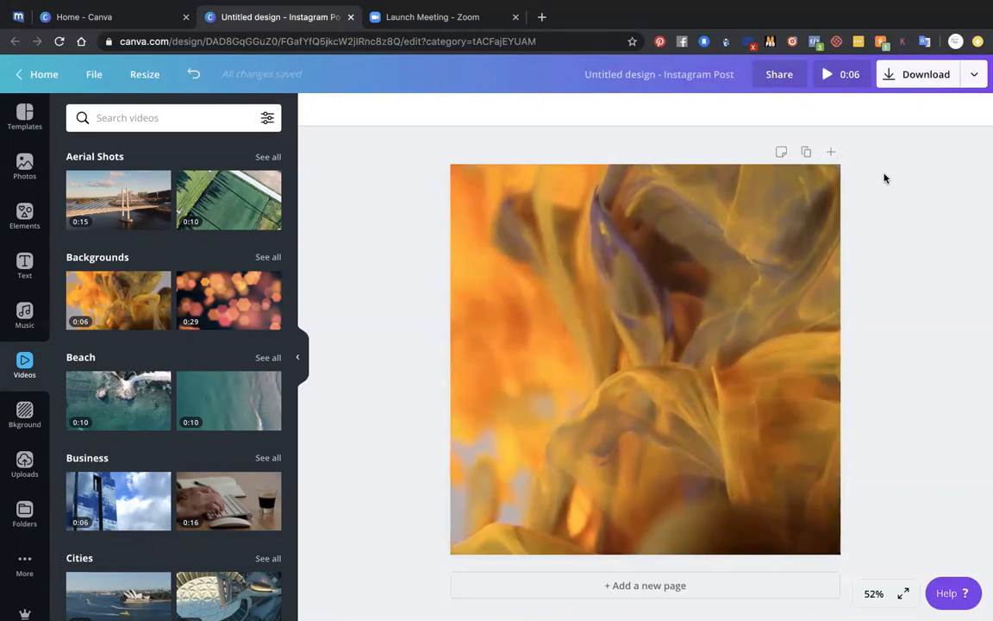
- Check which file types the video design can be downloaded as, without downloading it
click(889, 76)
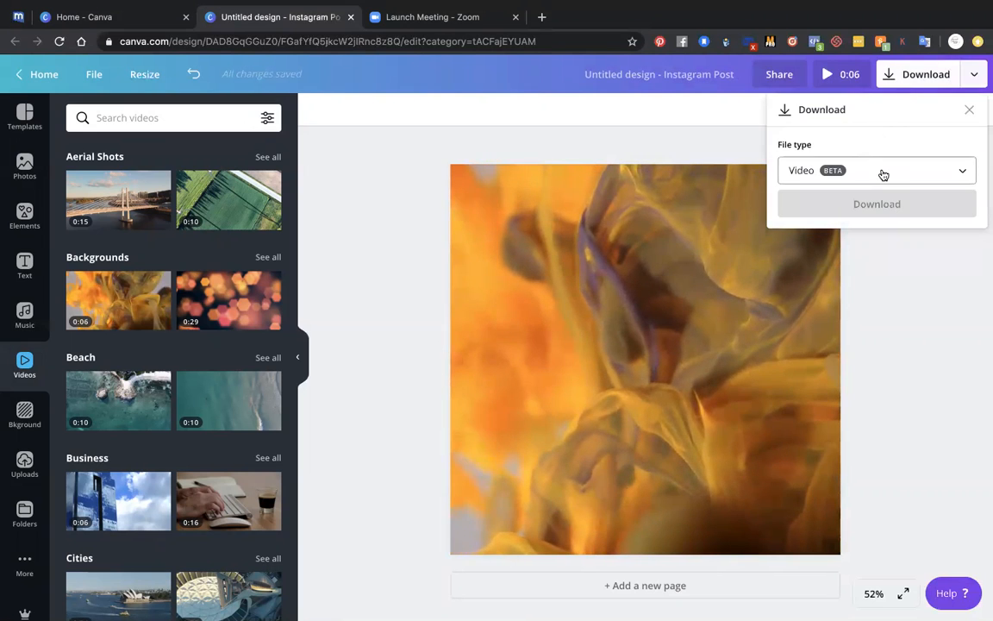
click(964, 174)
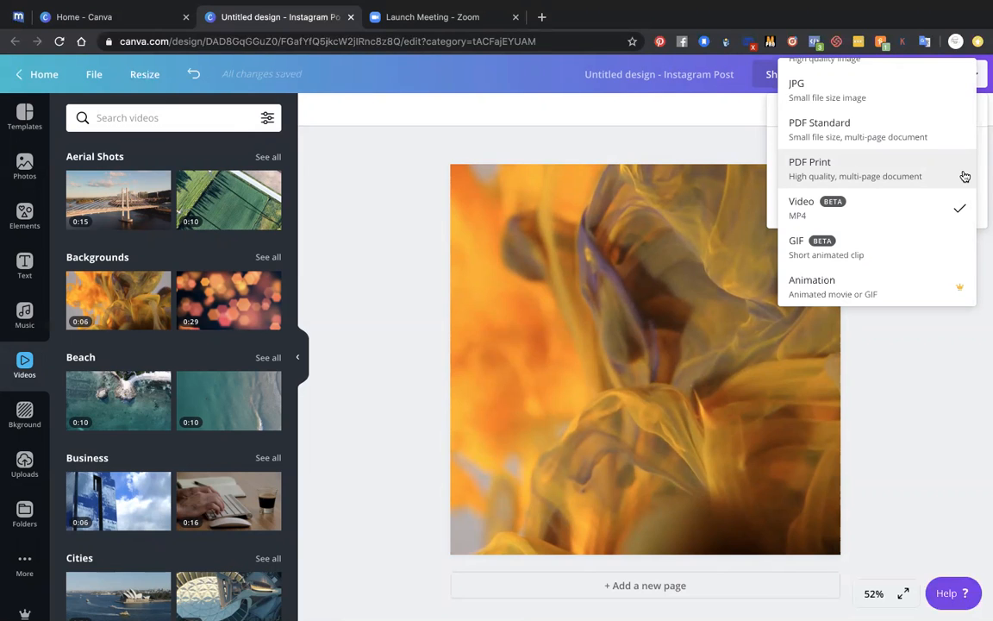
click(409, 335)
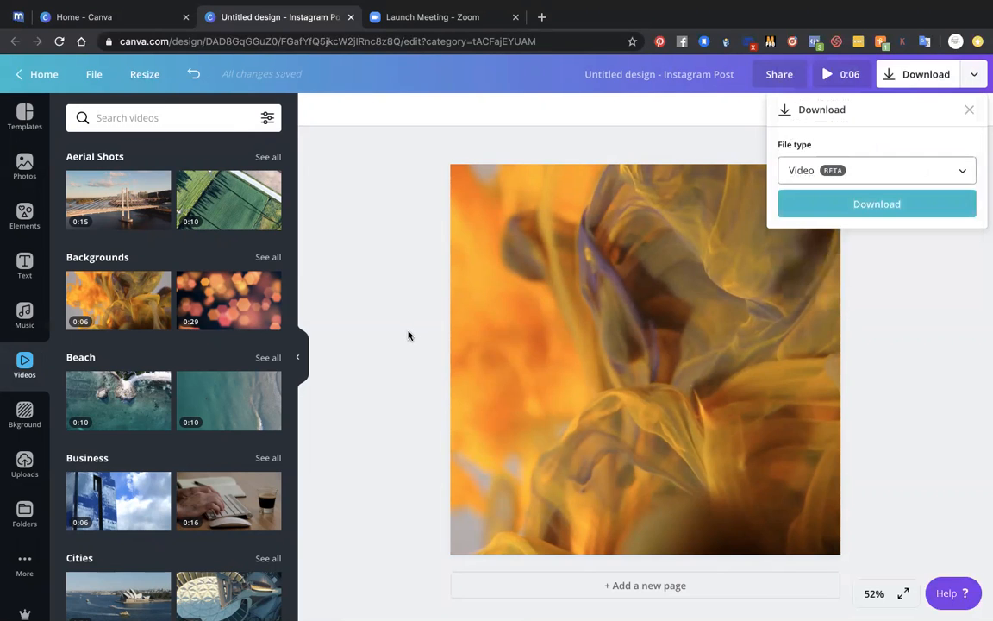
click(414, 335)
- Delete the background video and place the featured illustration of the curly-haired woman in the lower middle of the page
click(655, 350)
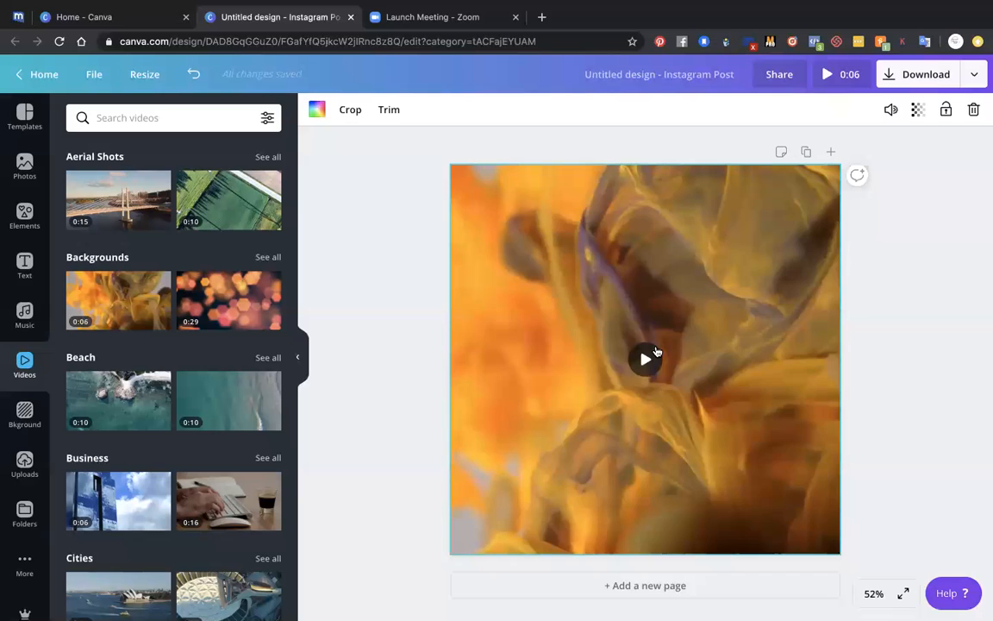
key(Delete)
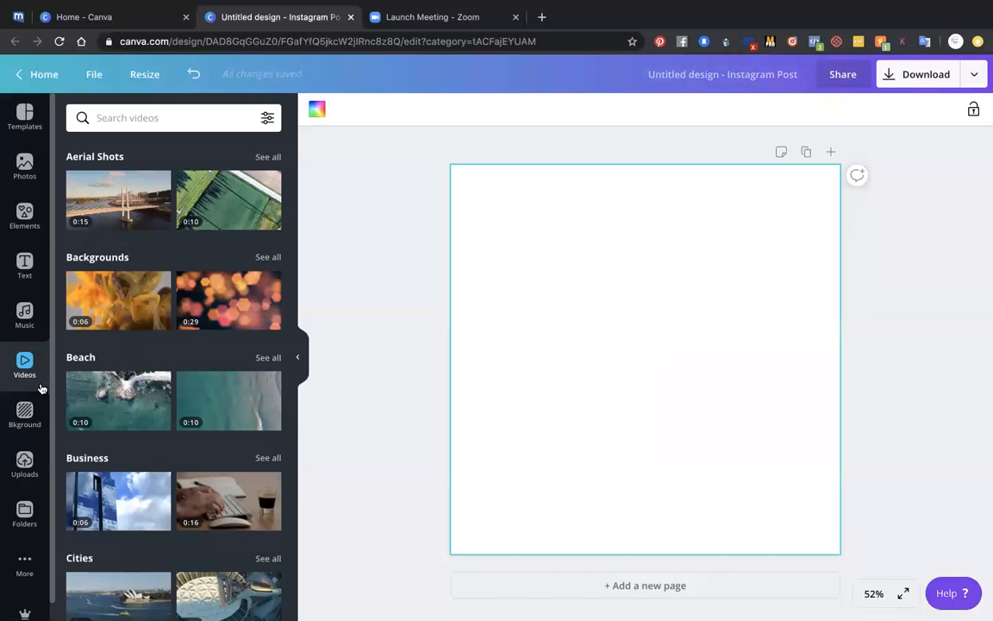
click(24, 218)
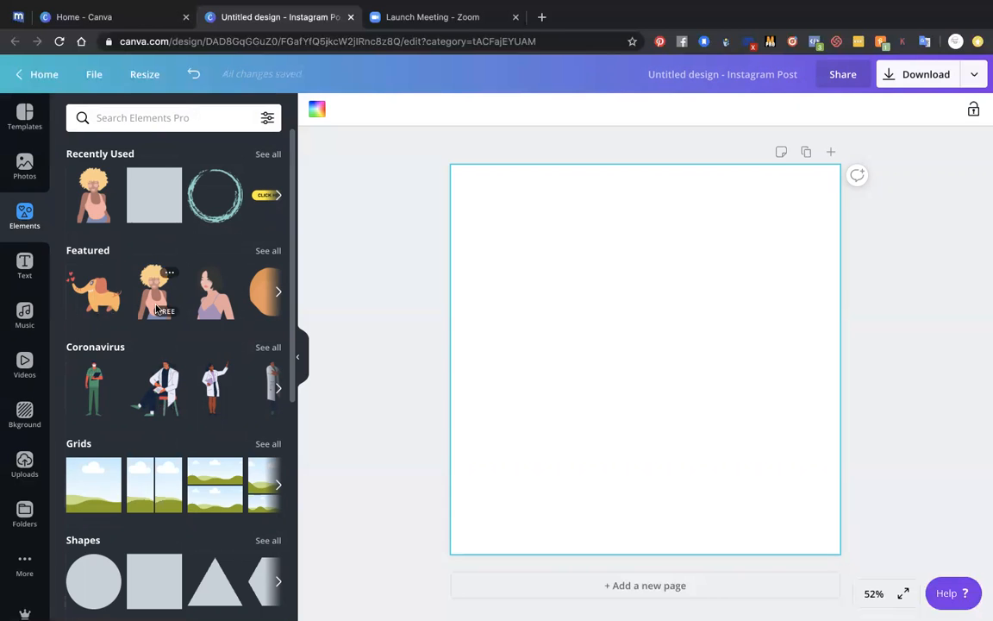
drag(160, 299, 528, 257)
drag(624, 318, 621, 366)
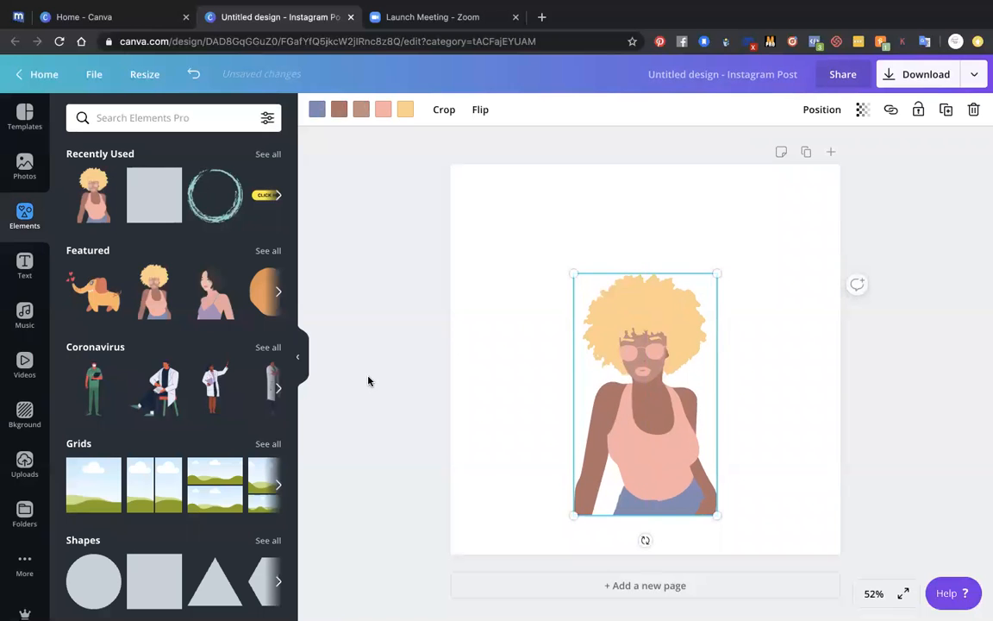
- Browse the word stickers and add the animated pink LIKE thumbs-up sticker to the page
scroll(218, 417, down, 5)
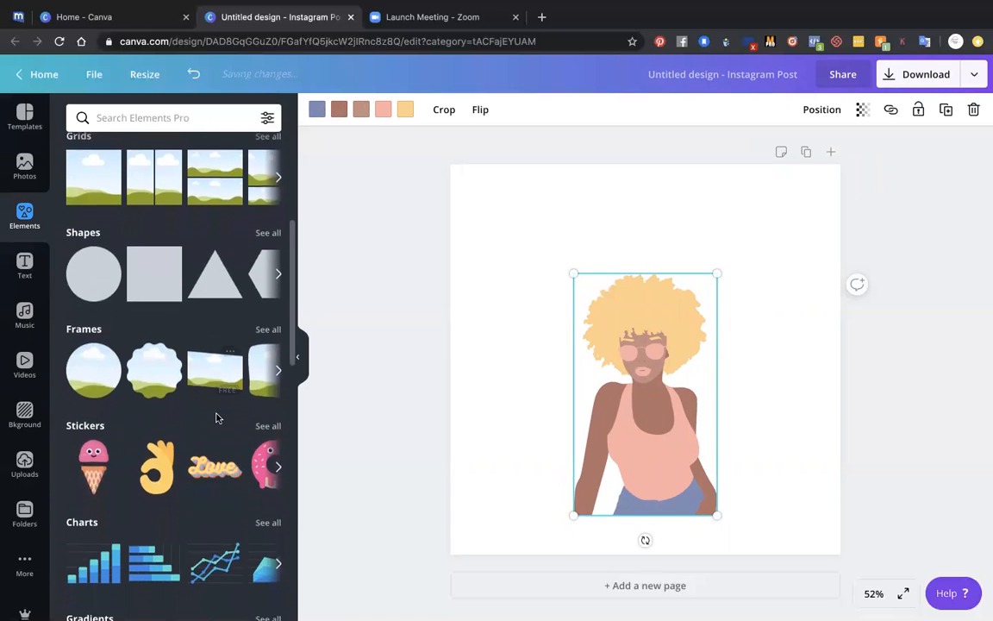
click(262, 418)
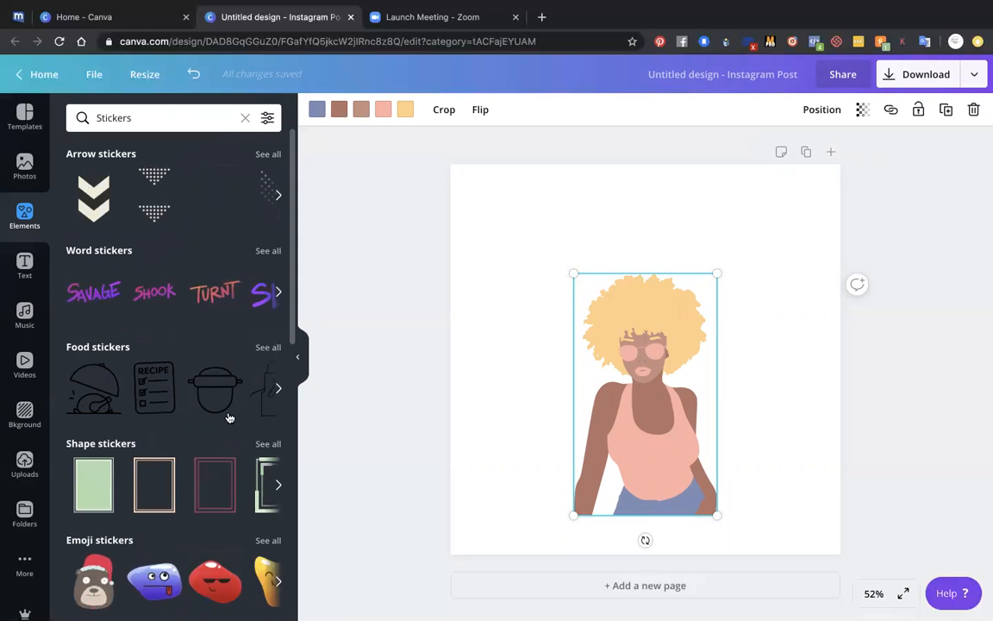
click(269, 251)
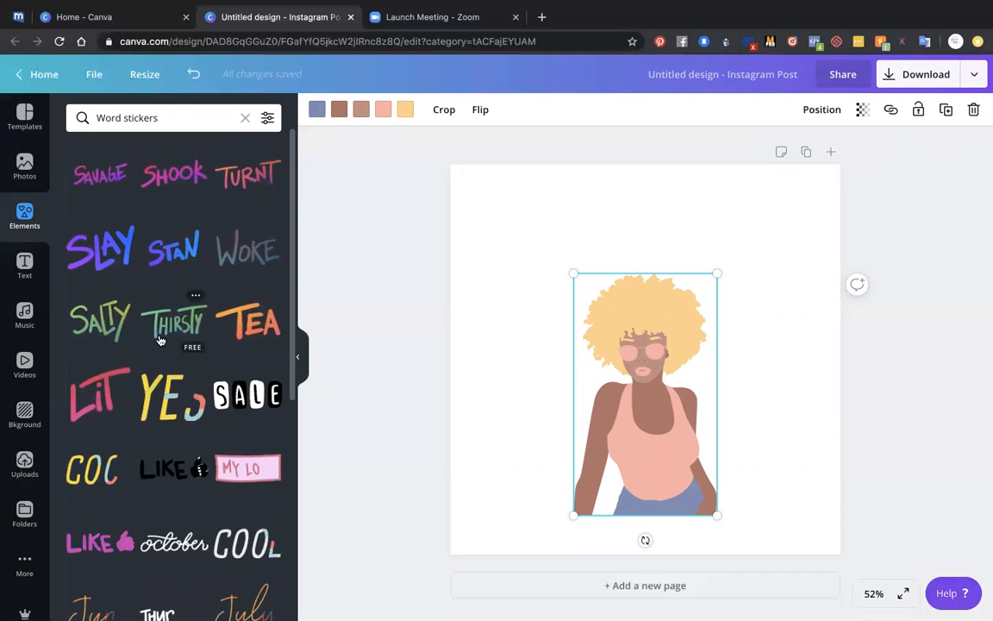
scroll(160, 339, down, 3)
scroll(160, 338, down, 4)
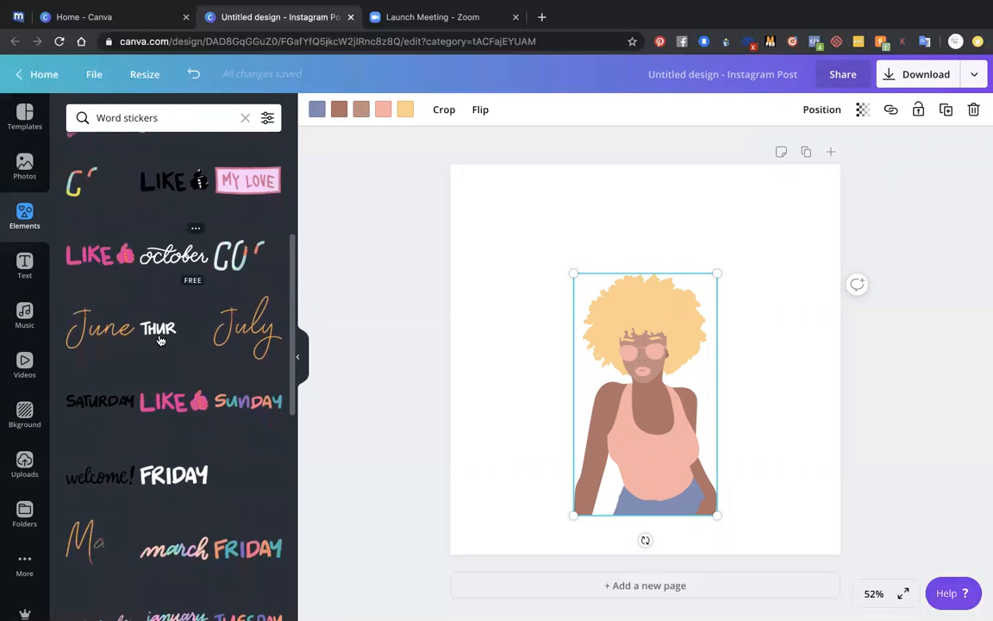
click(94, 252)
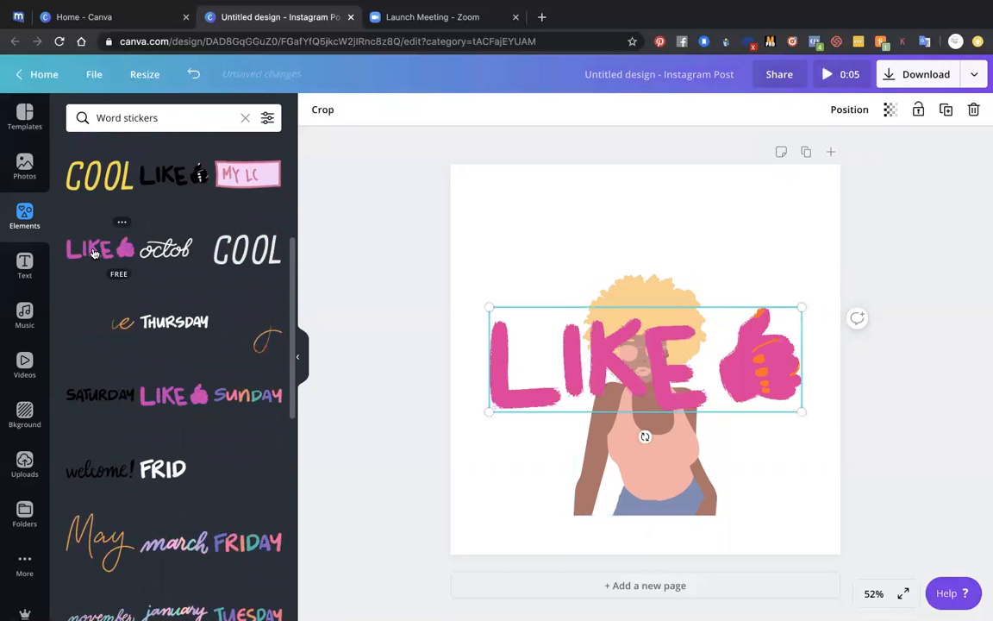
- Tilt the LIKE sticker upward to the right, shrink it and place it above the woman's head
drag(585, 358, 576, 248)
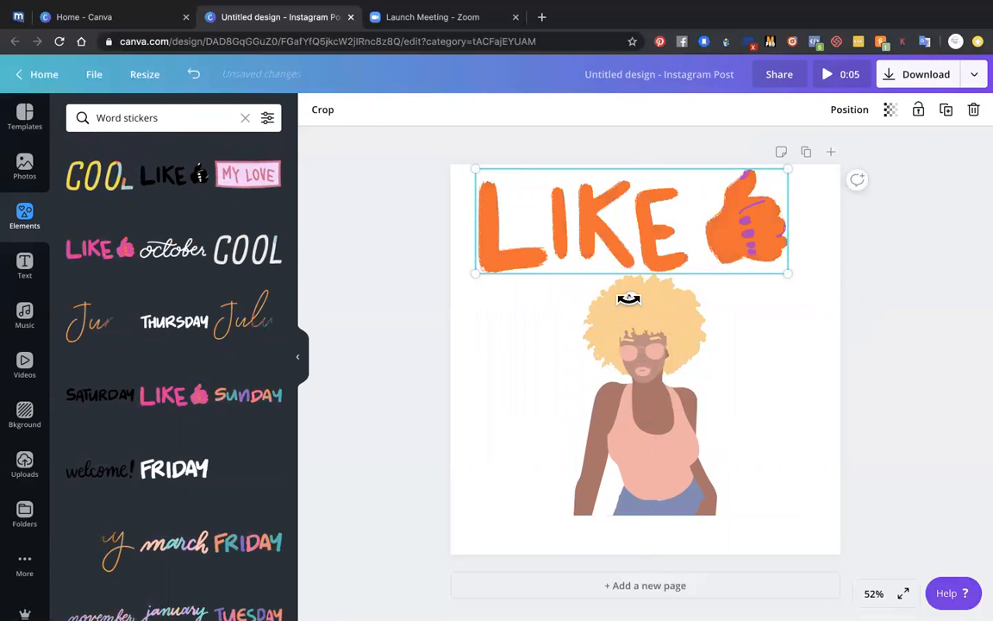
drag(632, 295, 658, 289)
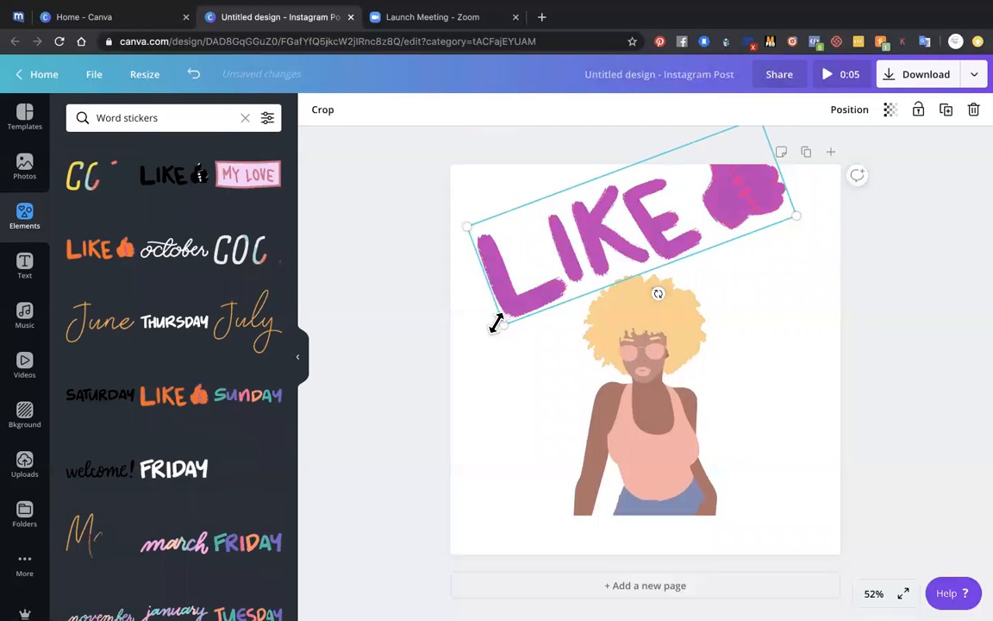
drag(501, 324, 605, 246)
drag(631, 202, 548, 255)
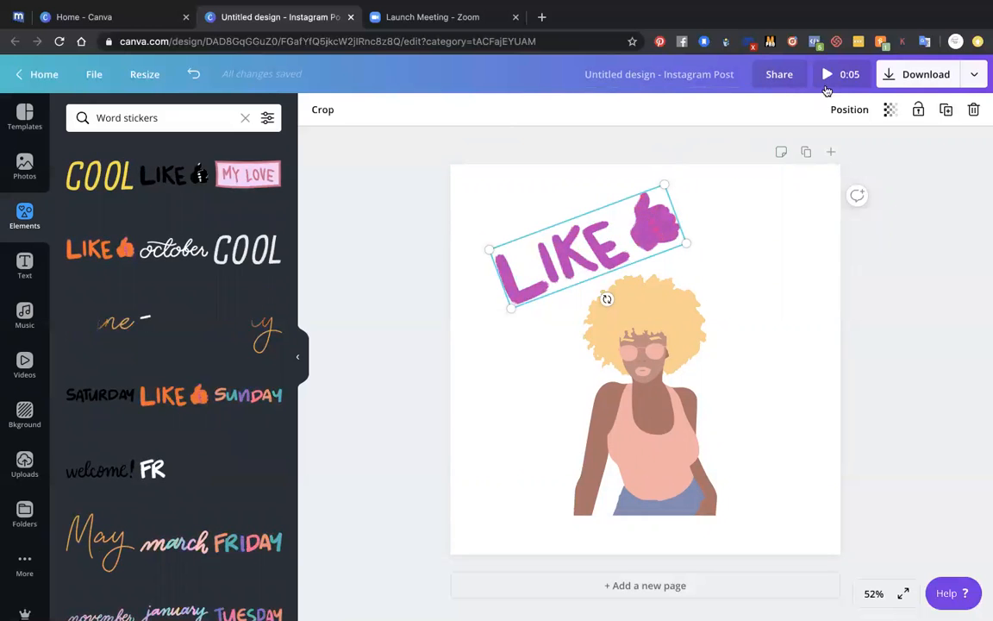
- Review the download file types offered for the design with the animated sticker, from PNG to Animation
click(904, 77)
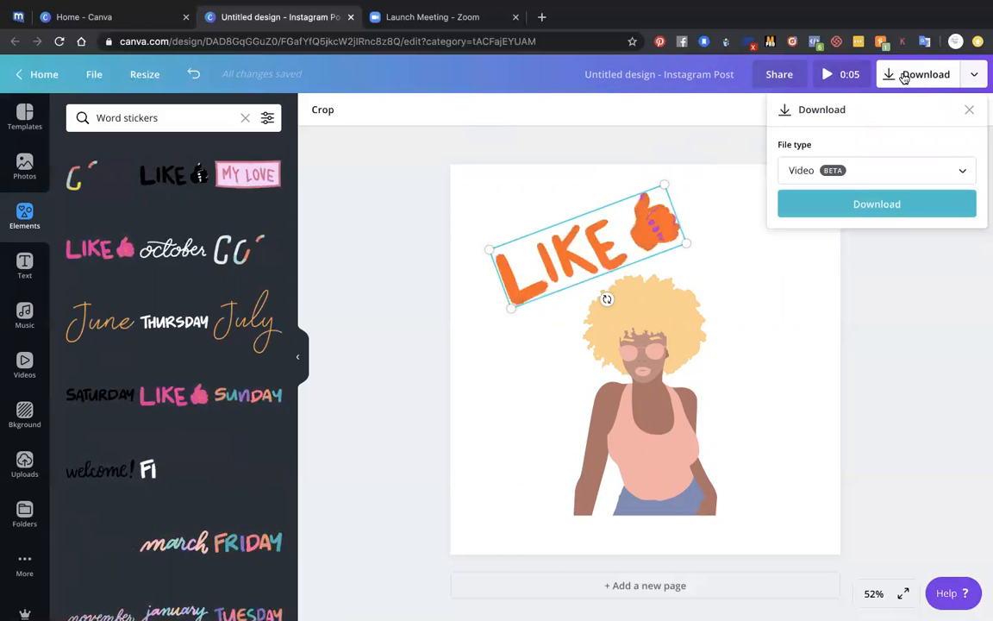
click(963, 175)
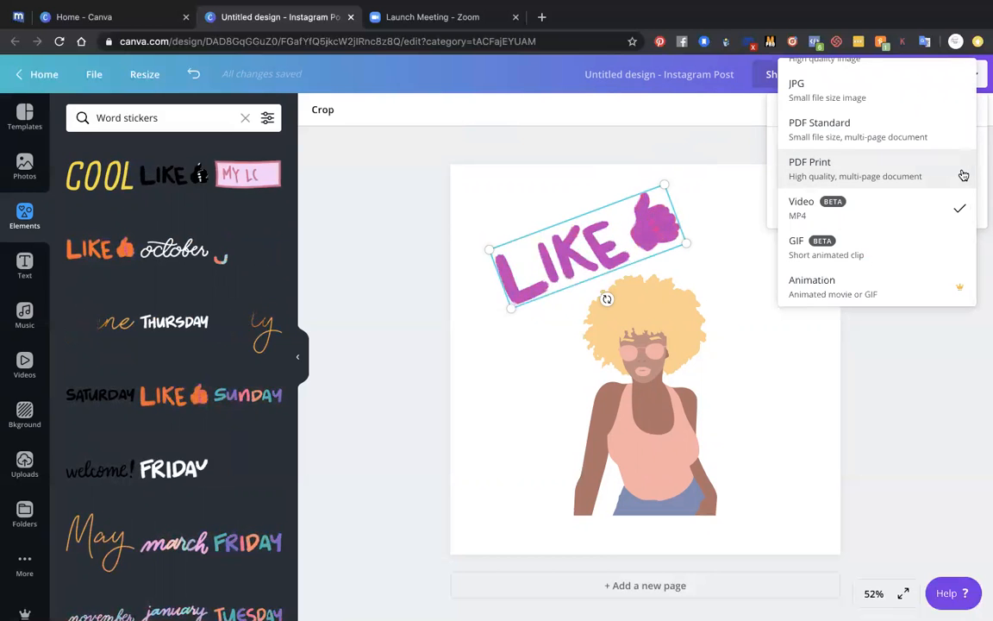
scroll(963, 175, up, 1)
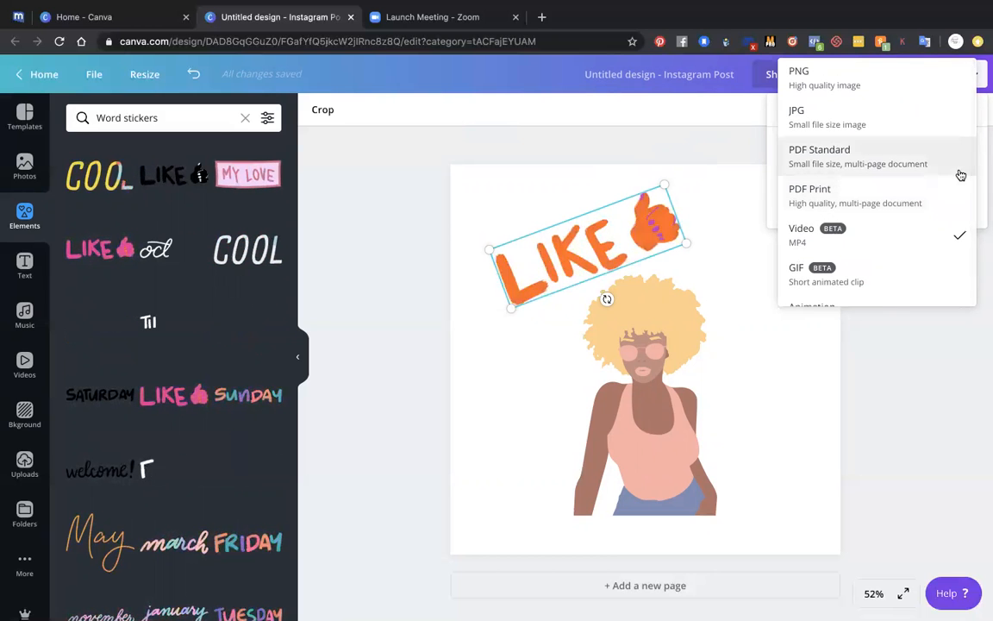
scroll(859, 202, down, 1)
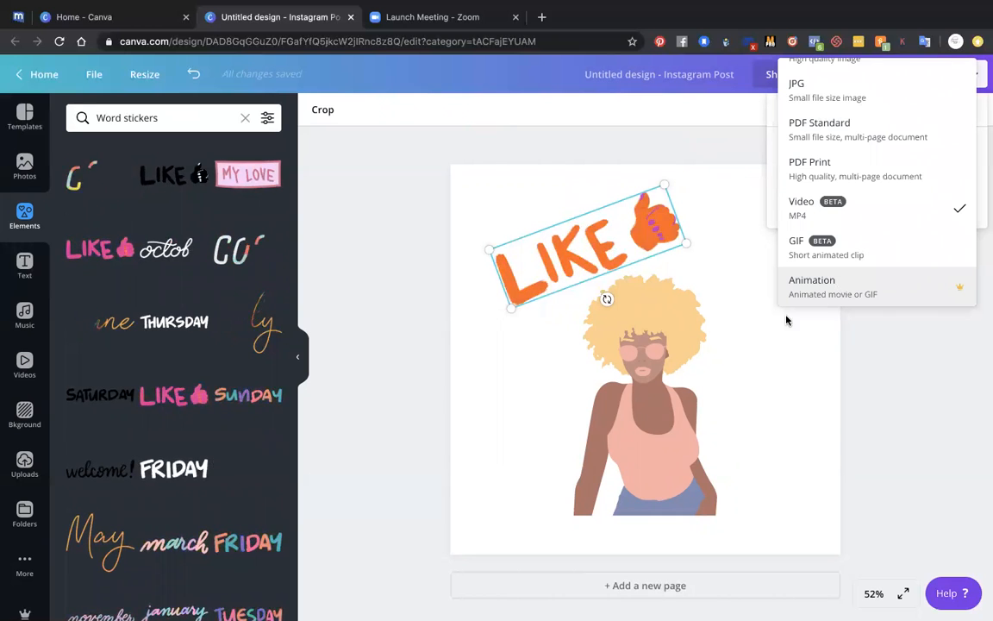
click(756, 370)
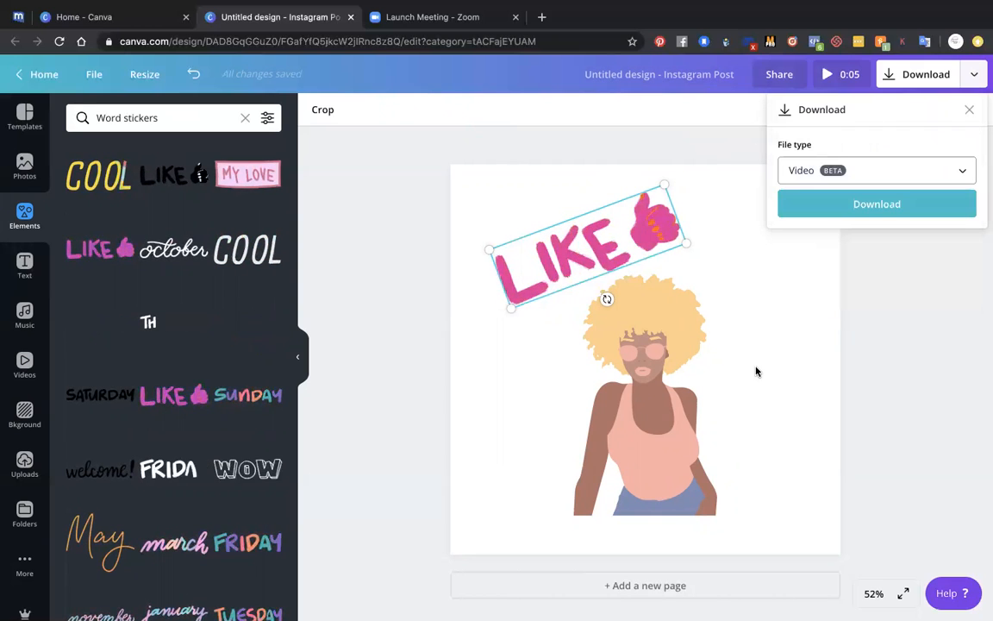
- Delete the LIKE sticker from above the woman's head
click(573, 243)
key(Delete)
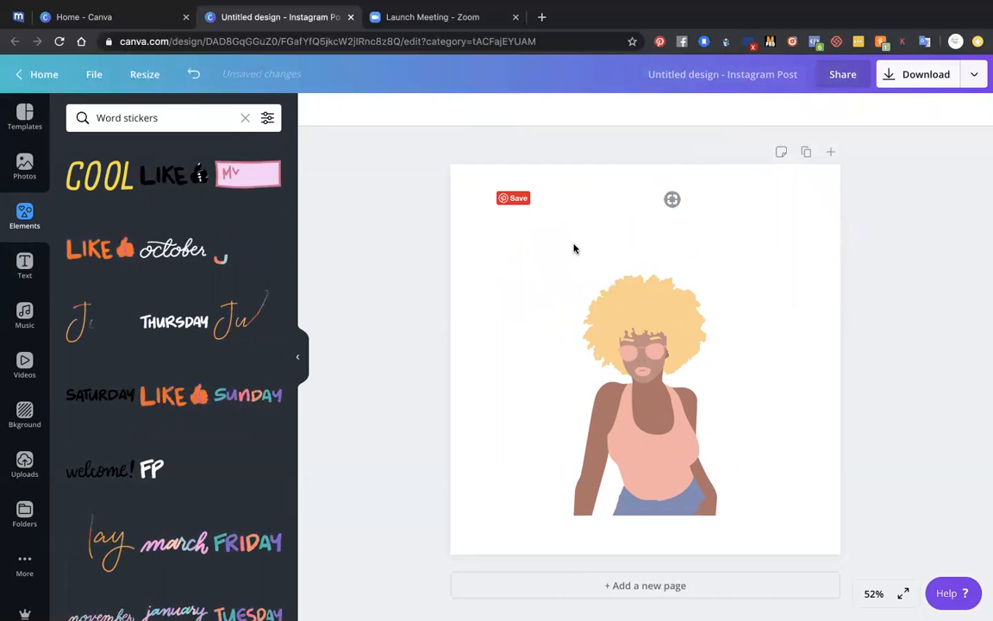
click(26, 264)
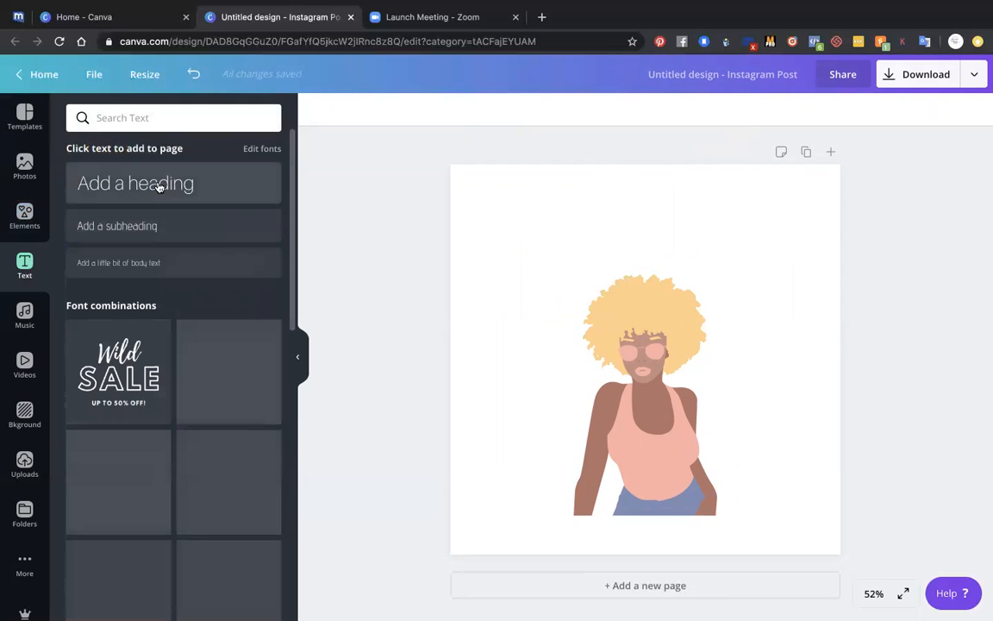
click(159, 184)
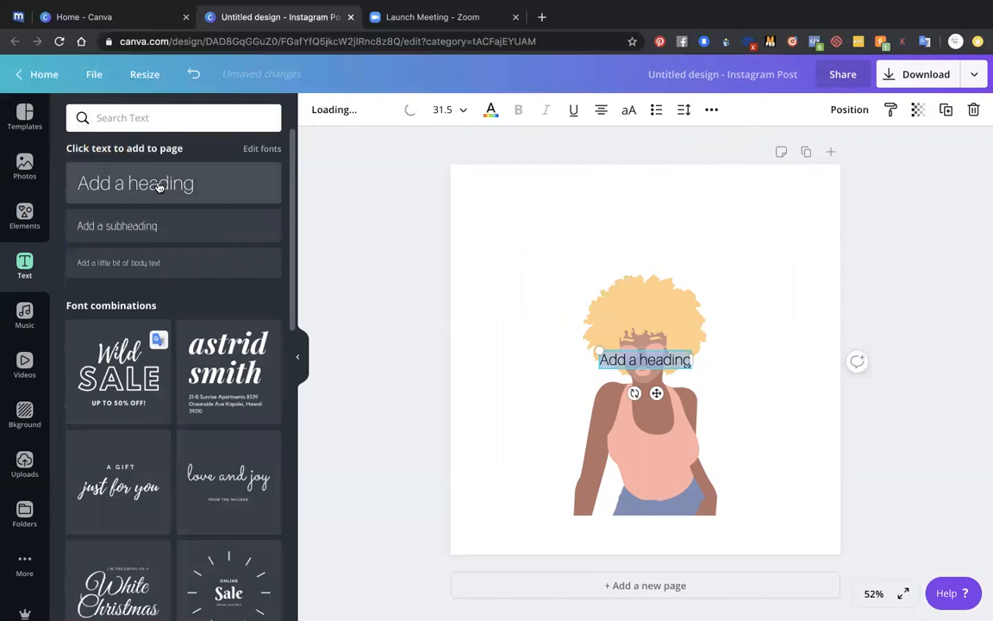
click(158, 184)
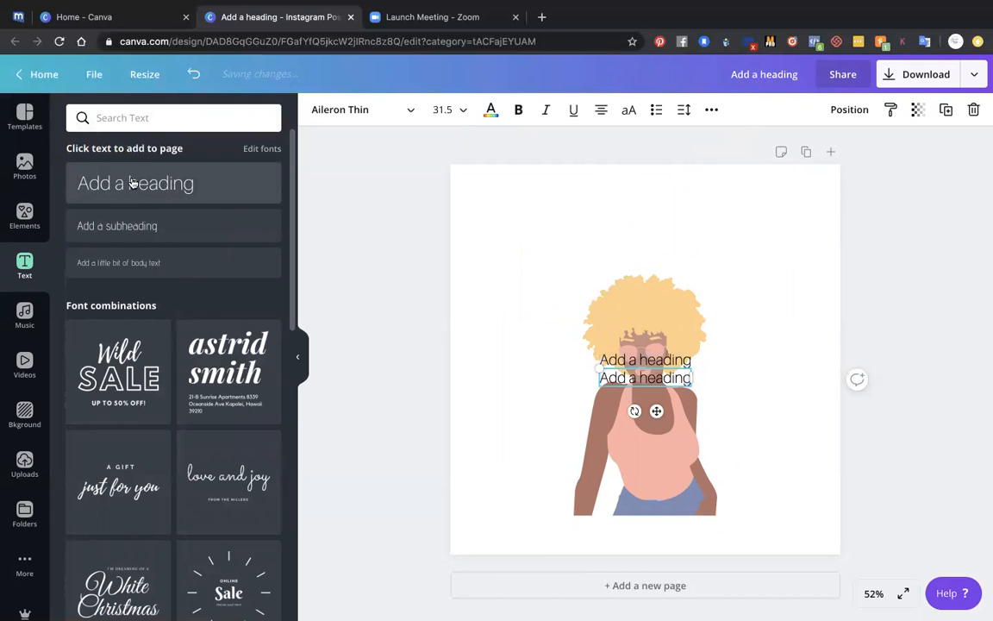
key(Delete)
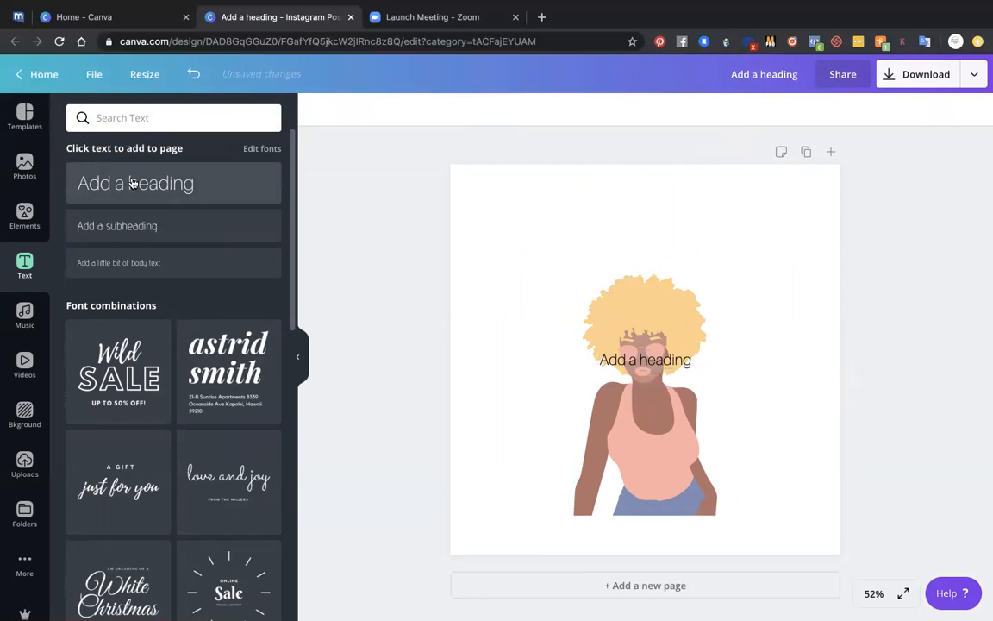
click(633, 364)
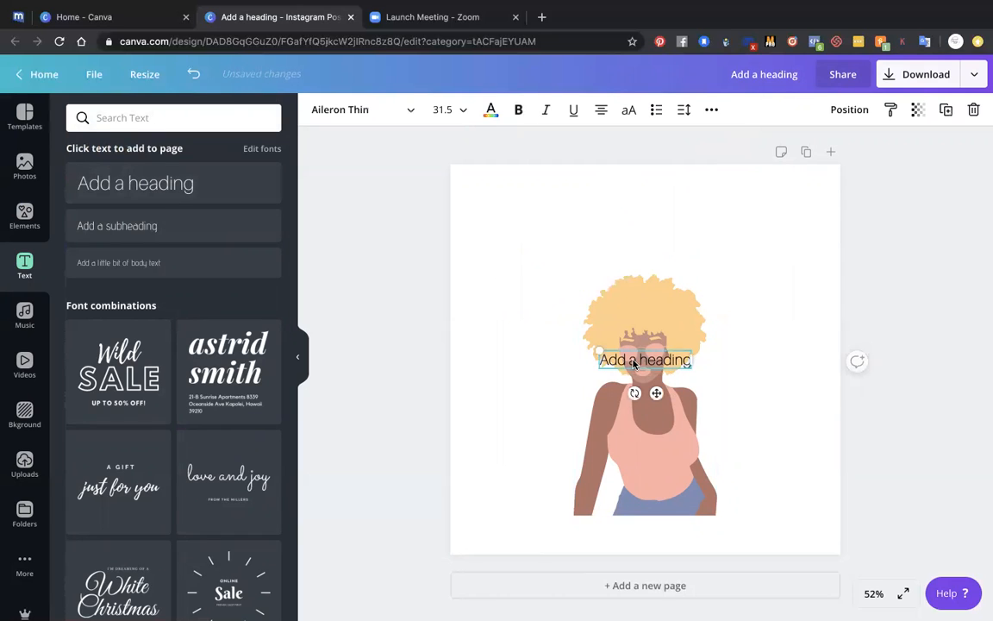
key(Delete)
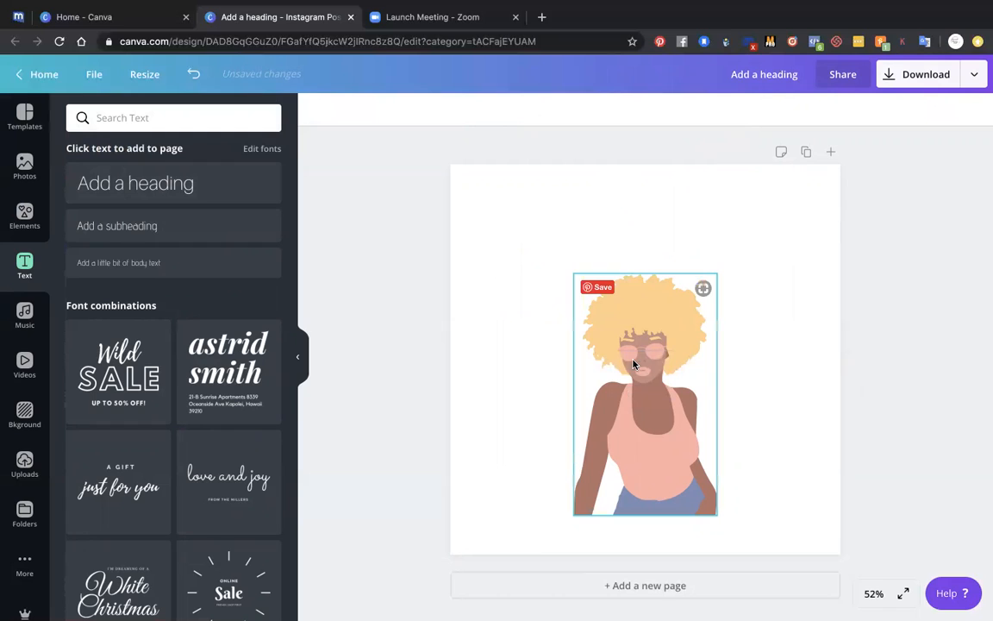
- Add a heading to the page and replace its placeholder text with "Social Media Insights"
click(140, 183)
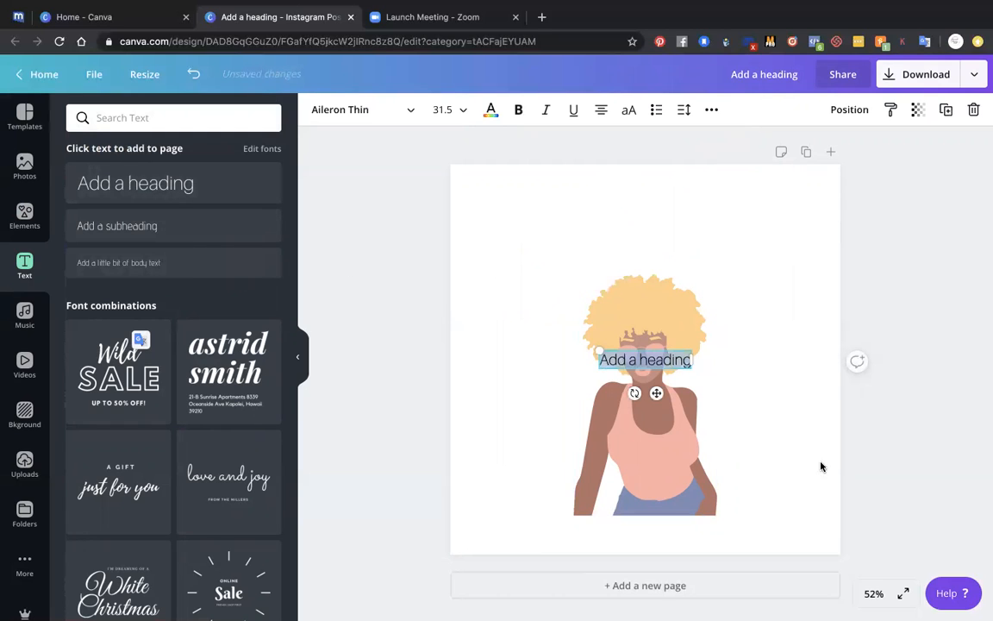
click(674, 360)
key(BackSpace)
key(BackSpace)
key(BackSpace)
key(BackSpace)
key(BackSpace)
key(BackSpace)
key(BackSpace)
key(BackSpace)
key(BackSpace)
key(BackSpace)
key(BackSpace)
key(BackSpace)
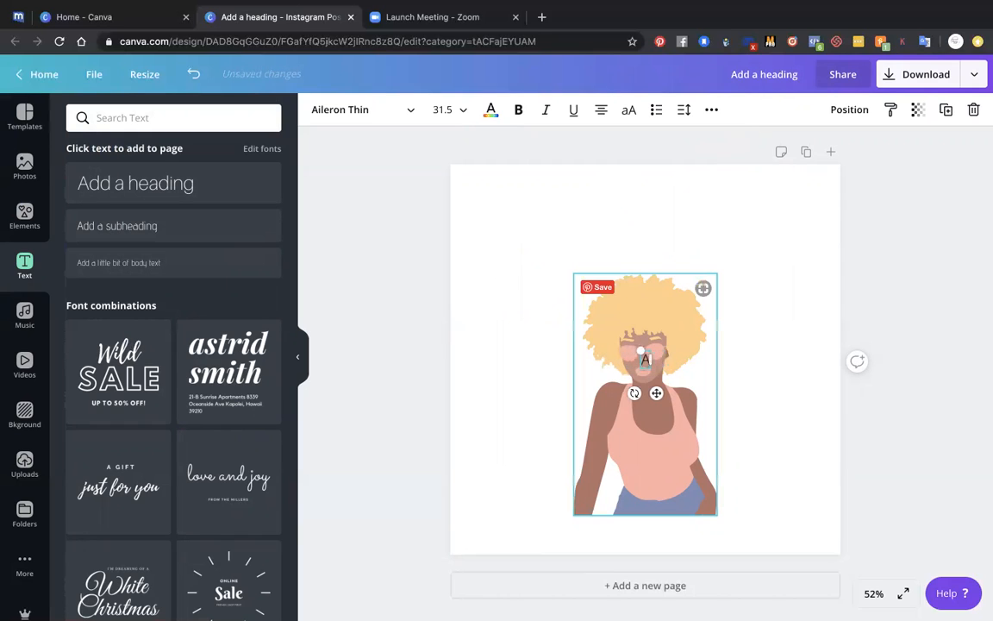
text(Social)
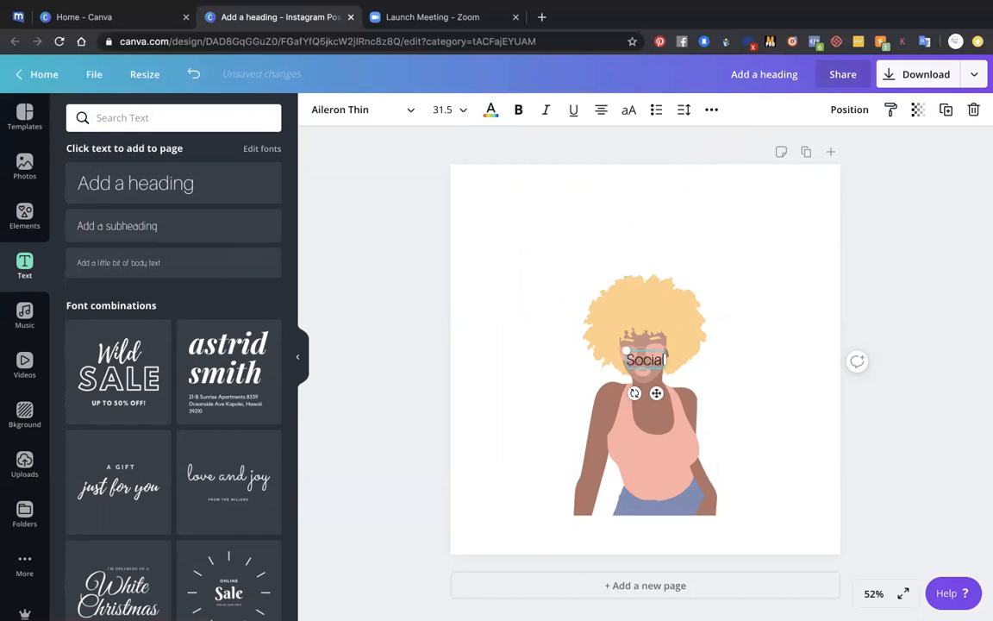
text( media)
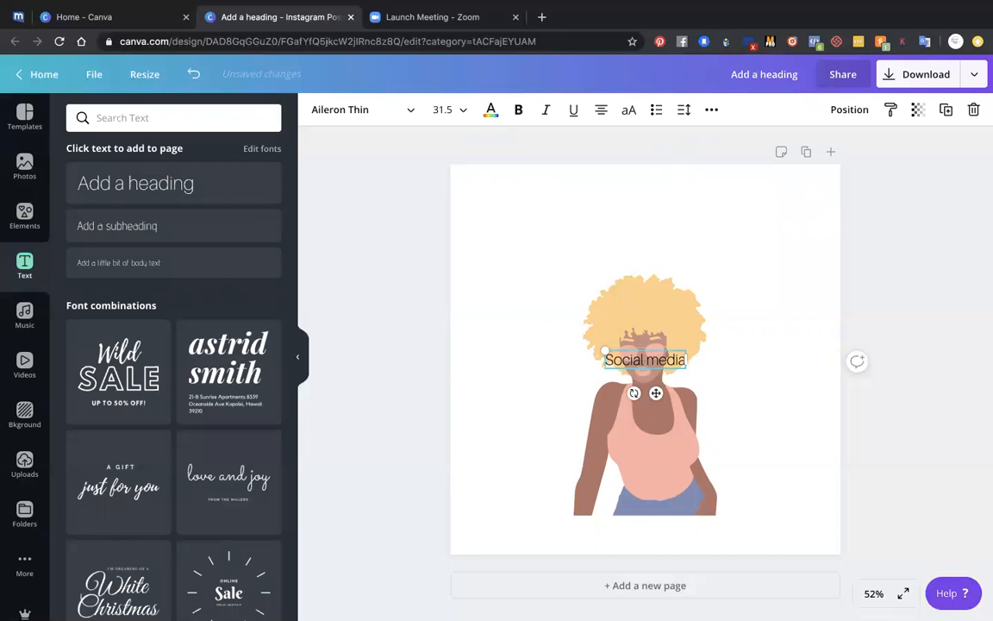
key(BackSpace)
key(BackSpace)
key(BackSpace)
key(BackSpace)
key(BackSpace)
key(BackSpace)
key(BackSpace)
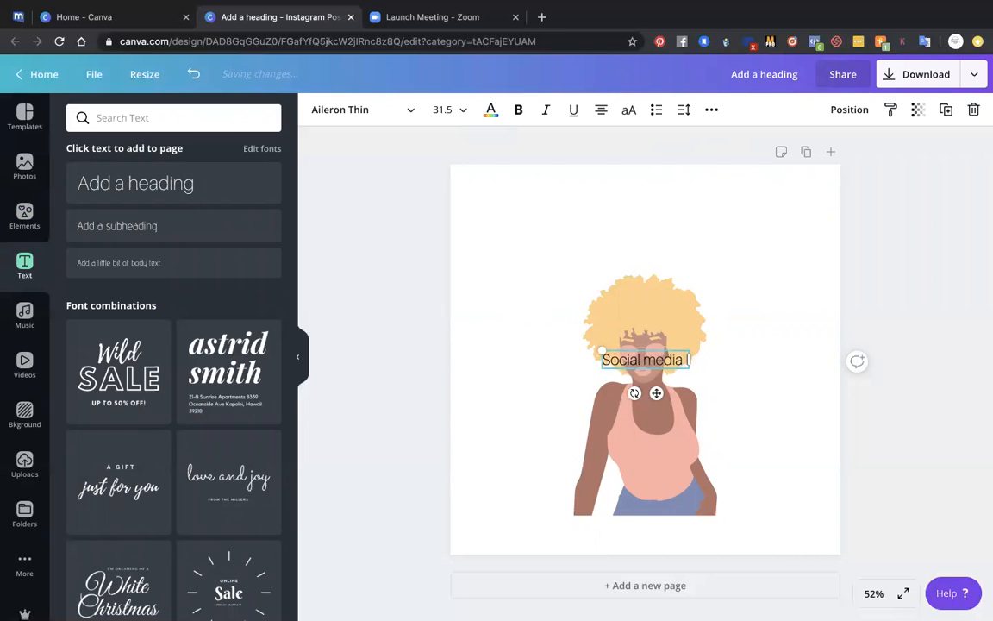
text(M)
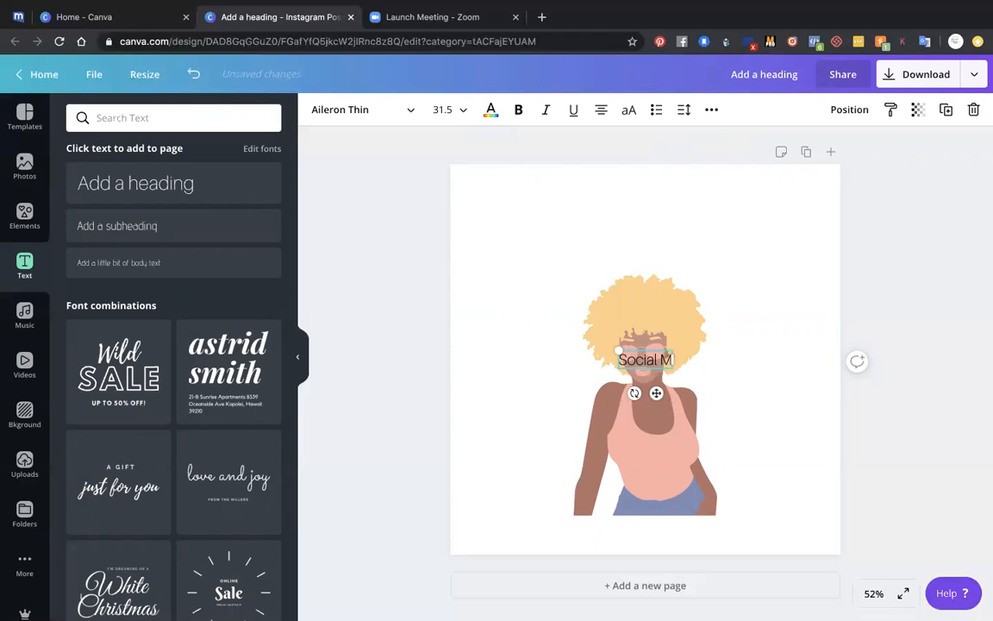
text(edia Insights)
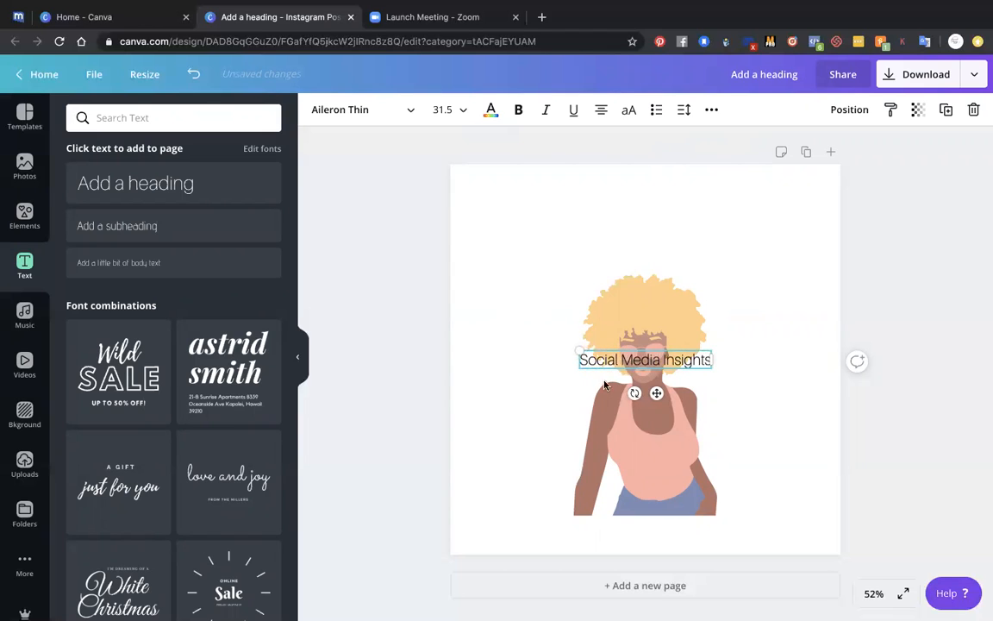
- Move the "Social Media Insights" heading above the woman's head and change its font to Benedict
click(512, 406)
drag(632, 359, 624, 218)
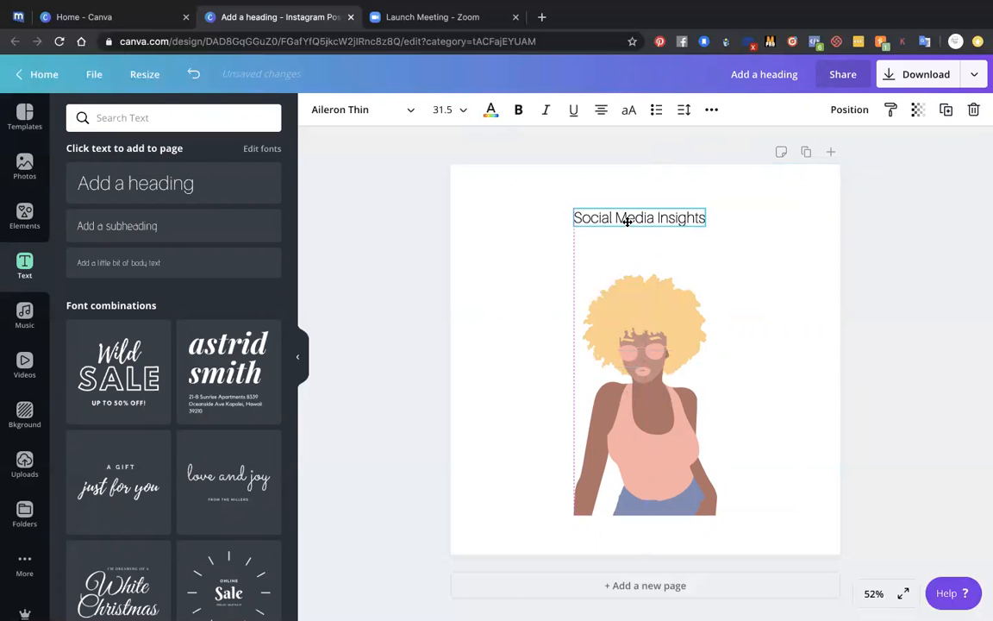
click(360, 110)
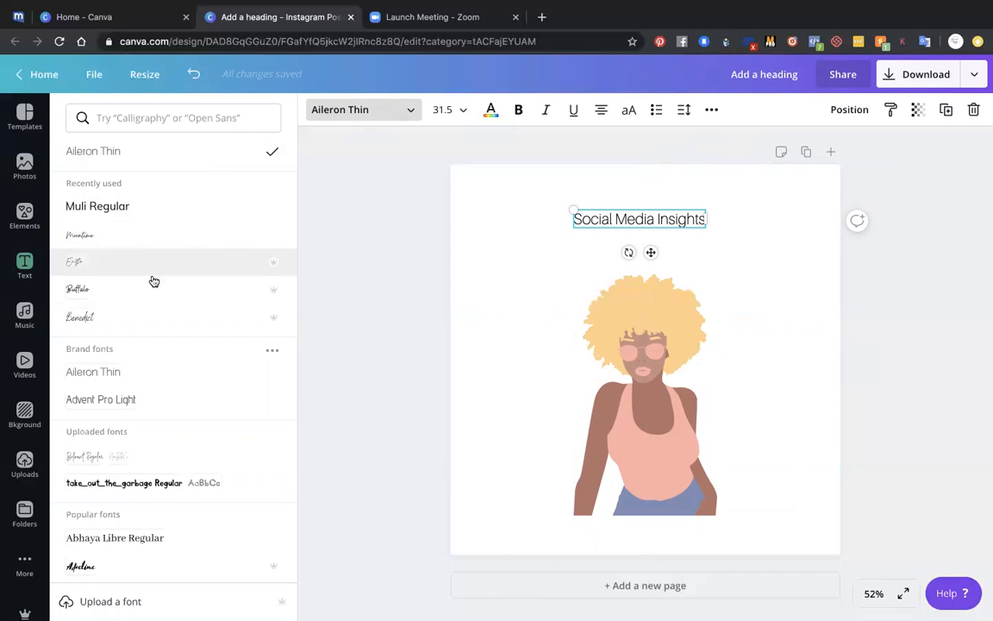
click(152, 317)
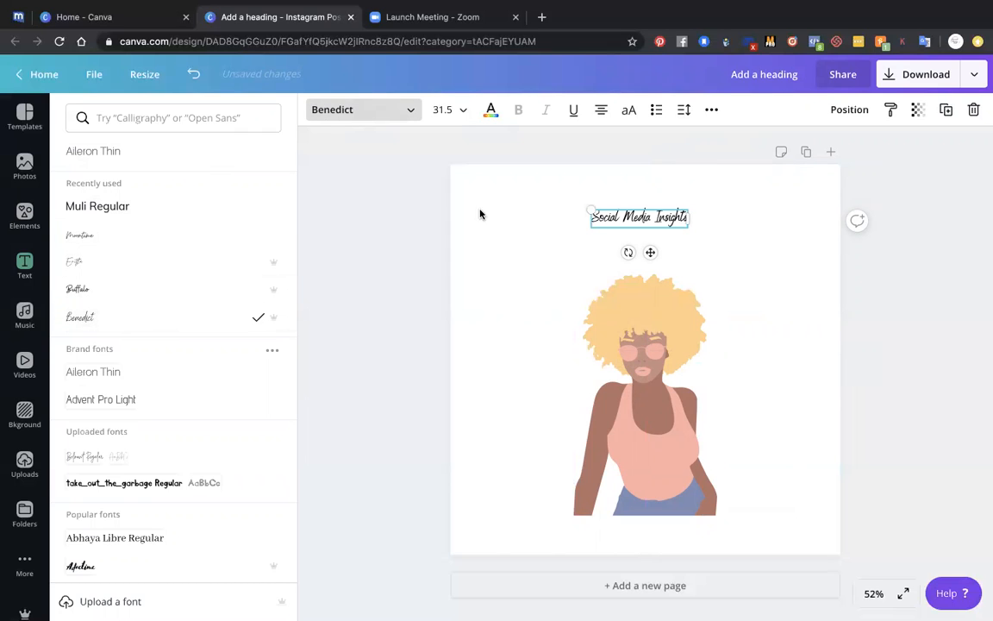
- Set the font size of the "Social Media Insights" heading to 72
click(461, 110)
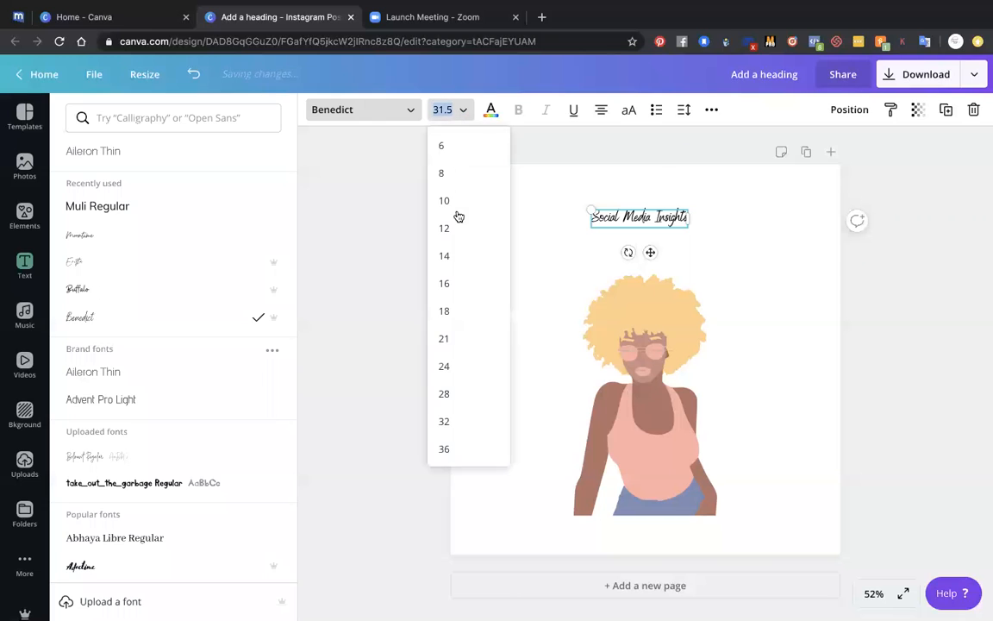
click(449, 394)
click(463, 110)
scroll(453, 393, down, 3)
click(448, 370)
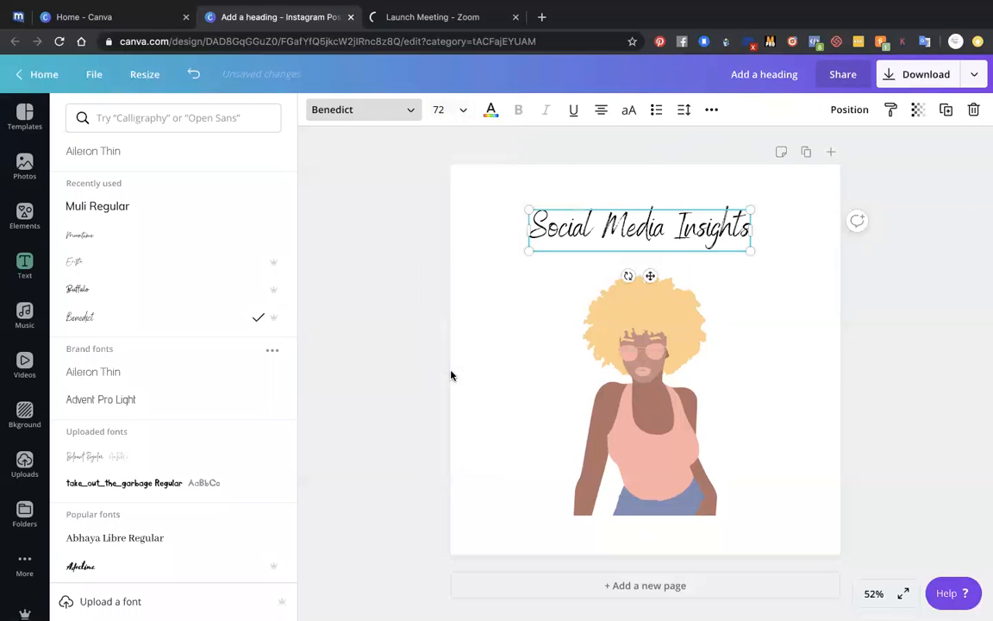
- Scale the heading up outward on both sides to a font size of about 99.2, spanning most of the page width
key(Escape)
drag(528, 252, 502, 277)
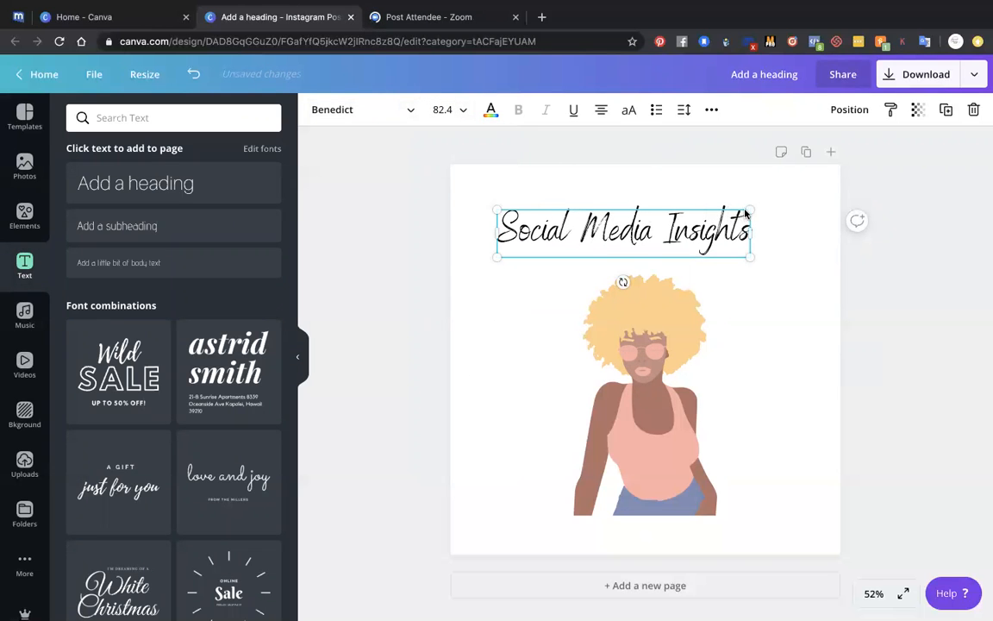
drag(748, 209, 802, 191)
click(499, 349)
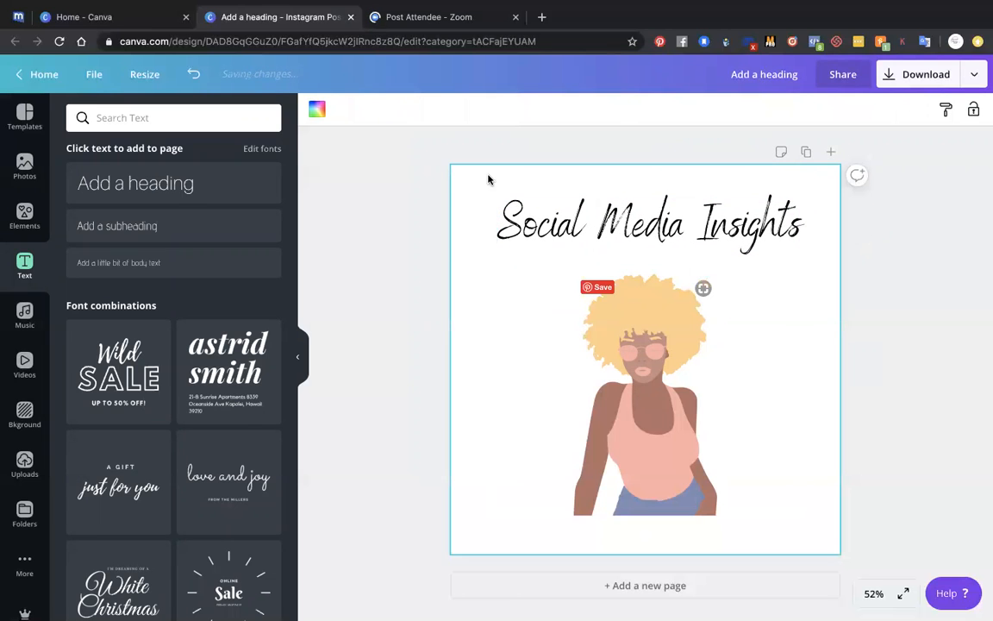
- Recolour the "Social Media Insights" heading with the red-orange swatch from the first brand colour palette
click(525, 222)
click(490, 109)
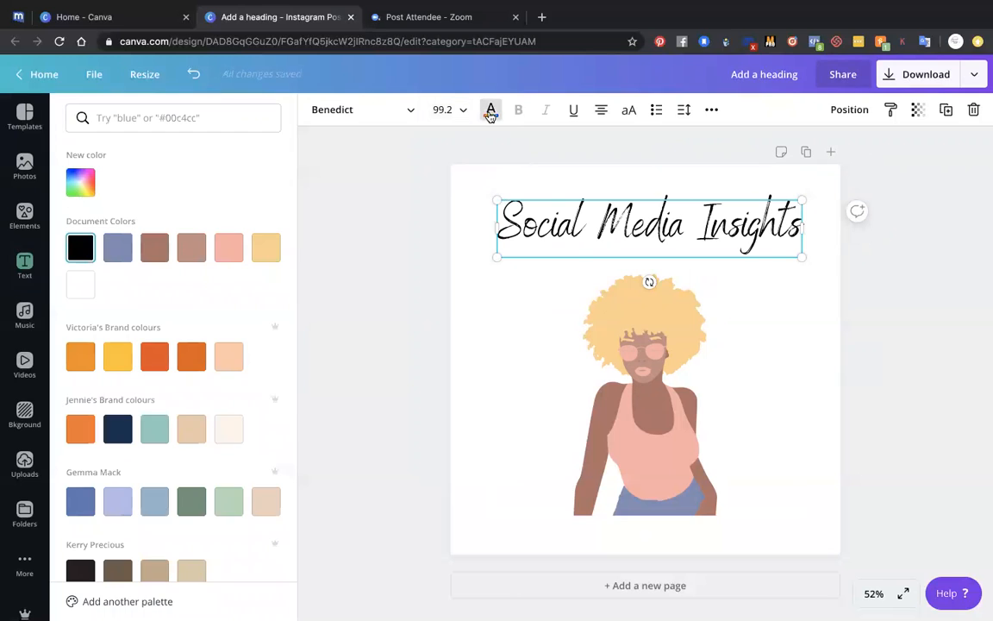
click(155, 356)
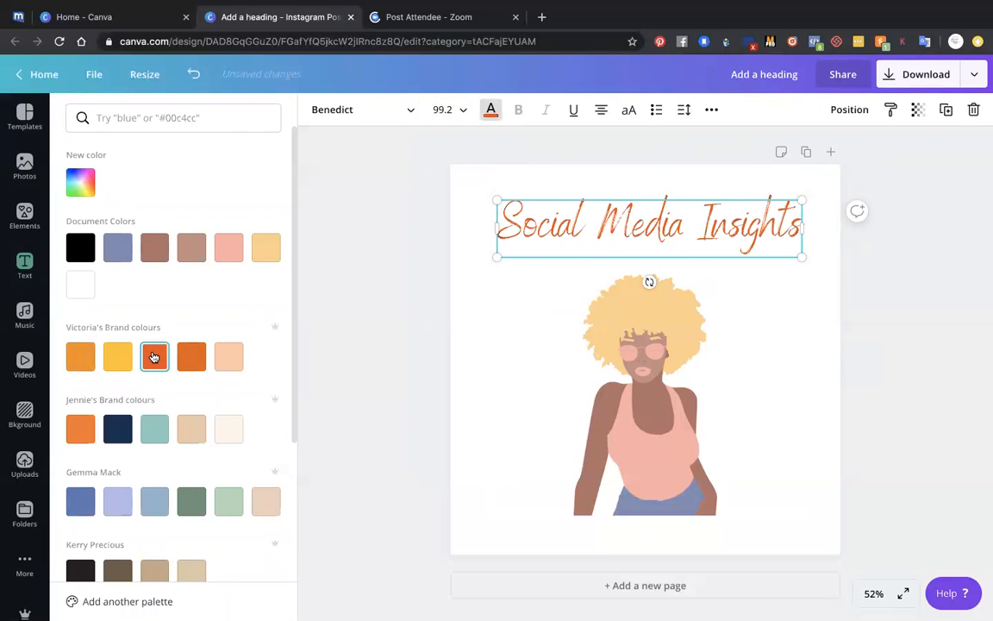
click(483, 397)
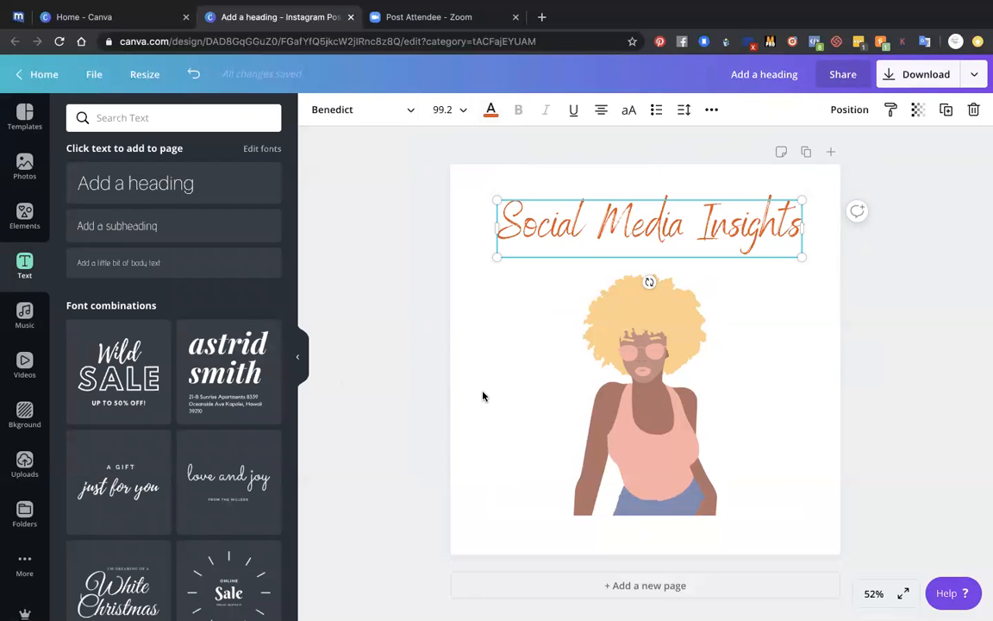
click(483, 396)
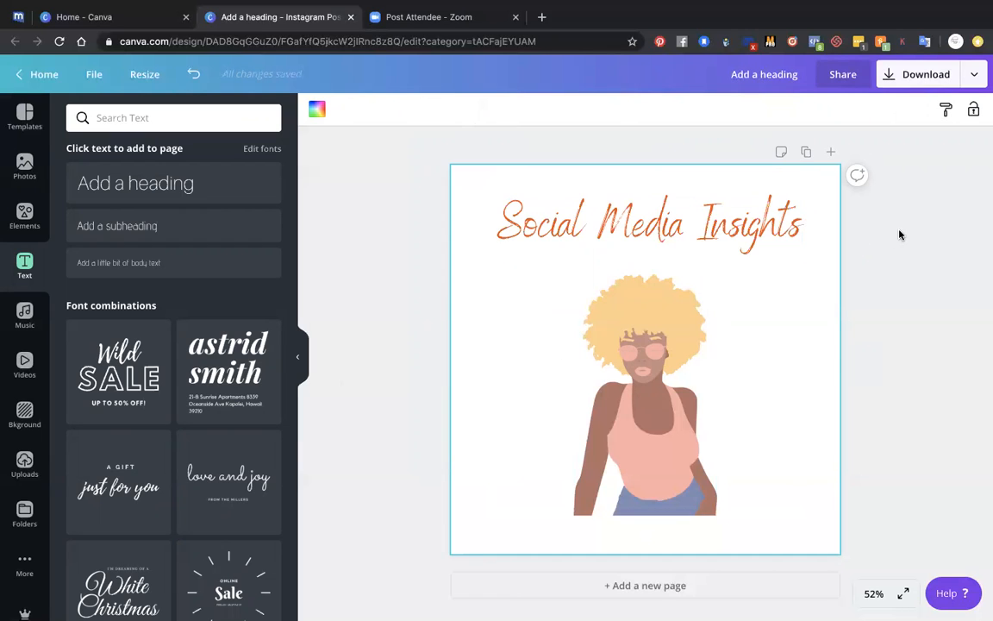
- Open the download options for the design and set the file type to Animation
click(889, 75)
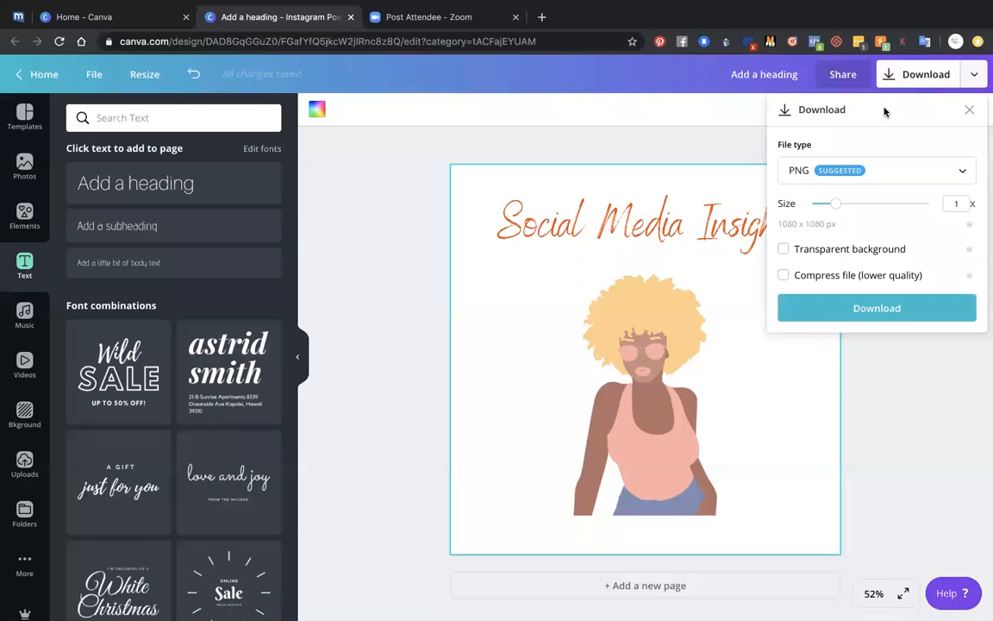
click(960, 173)
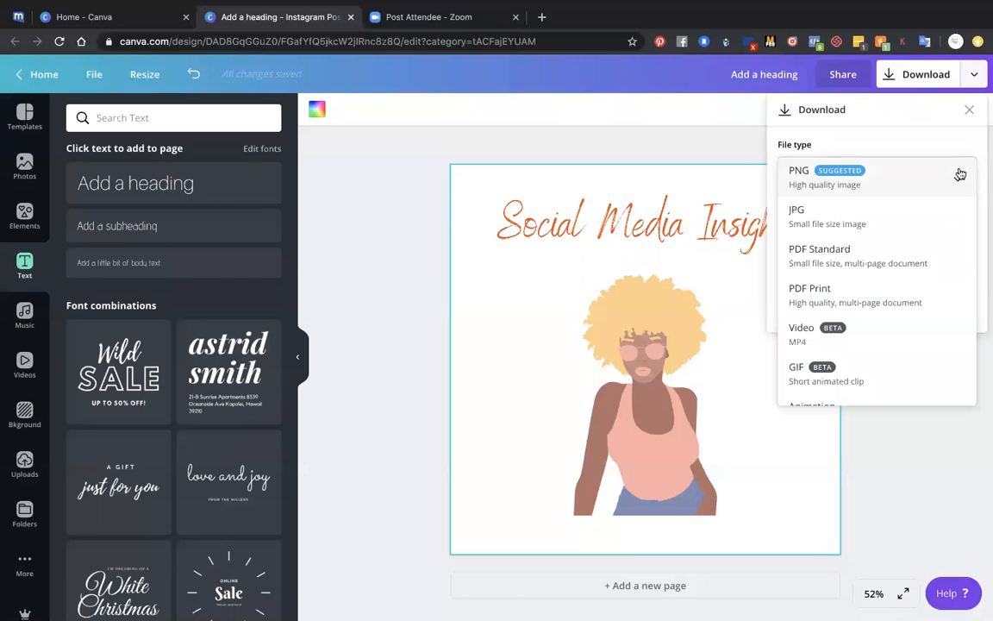
scroll(901, 300, down, 1)
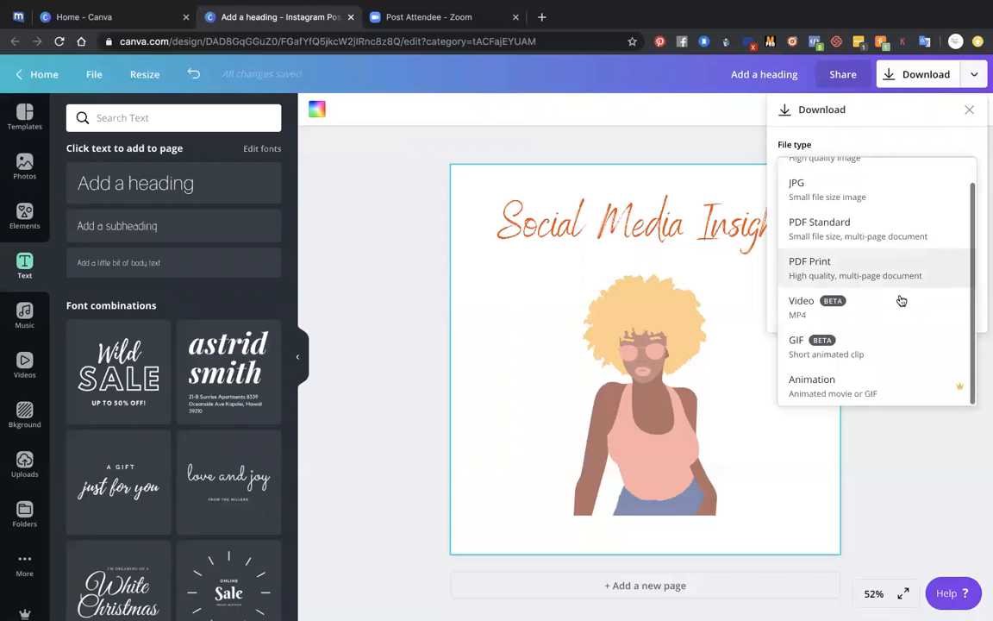
click(849, 386)
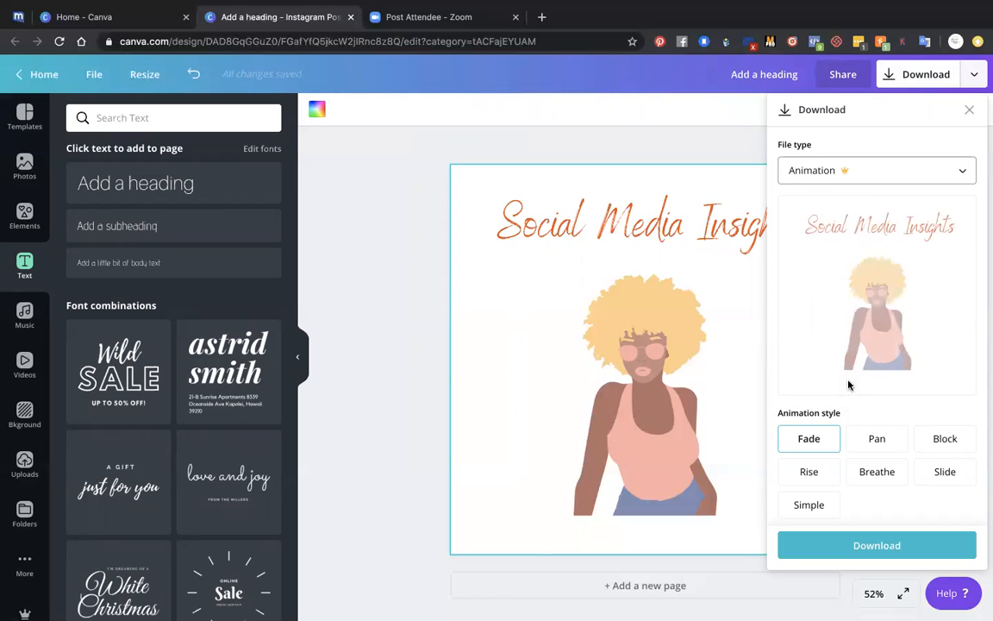
- Preview the Pan, Block, Rise, Breathe and Slide animation styles, finishing on Simple, and view the timing and file format options
click(872, 440)
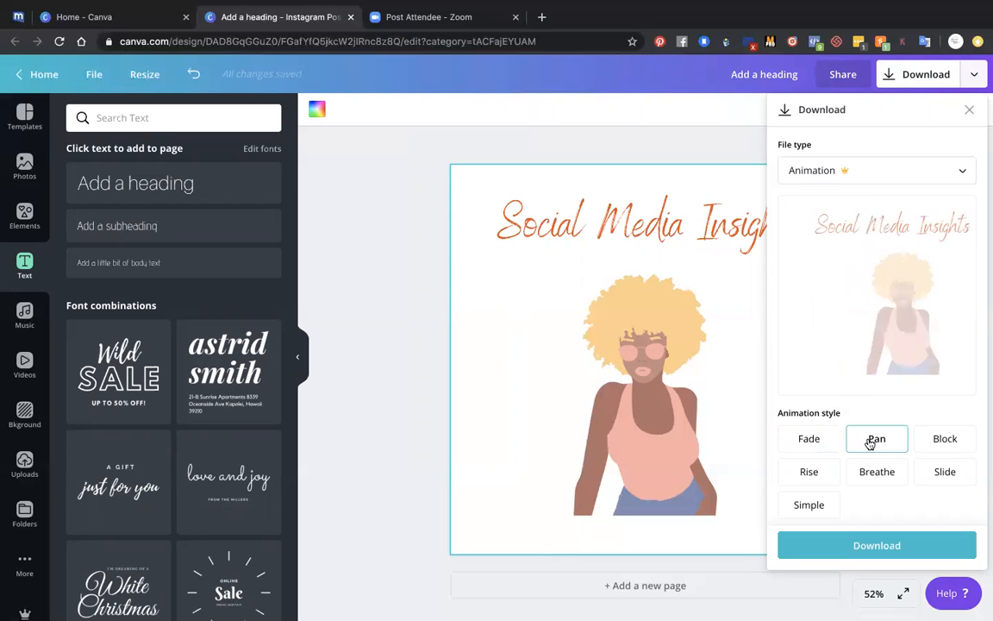
click(942, 443)
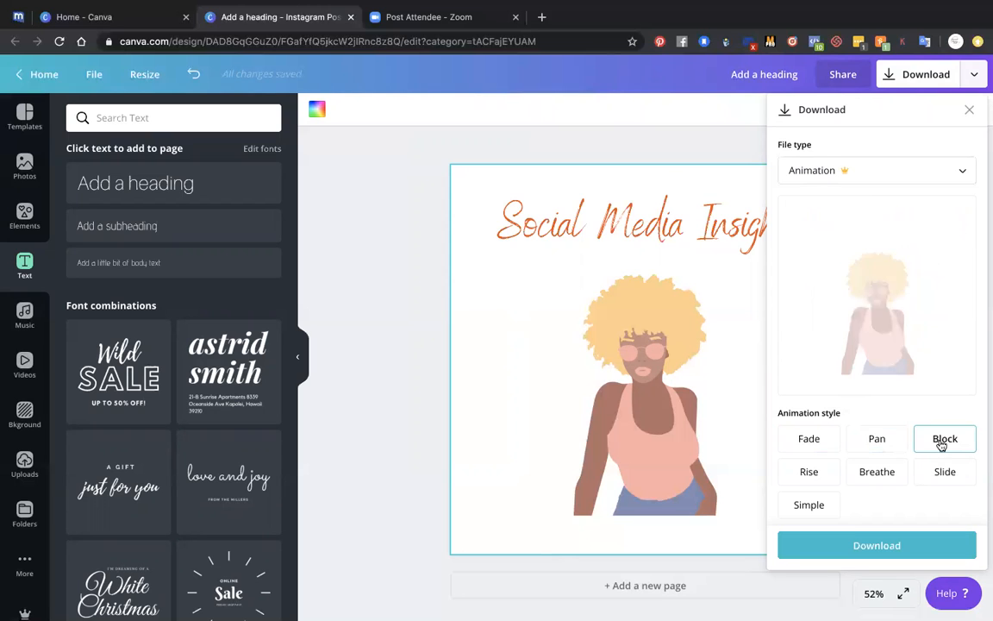
click(810, 480)
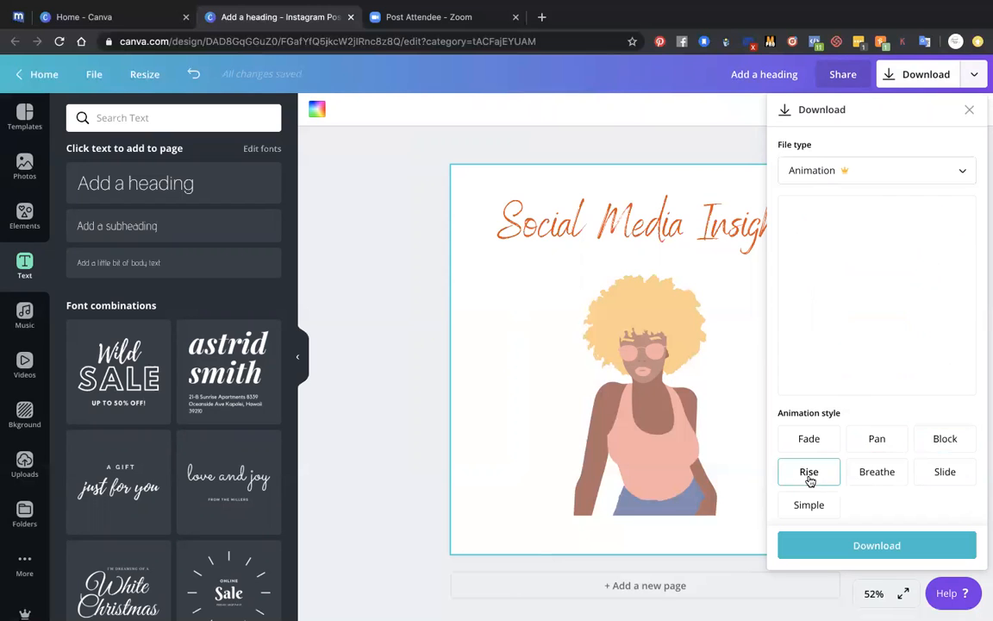
click(876, 480)
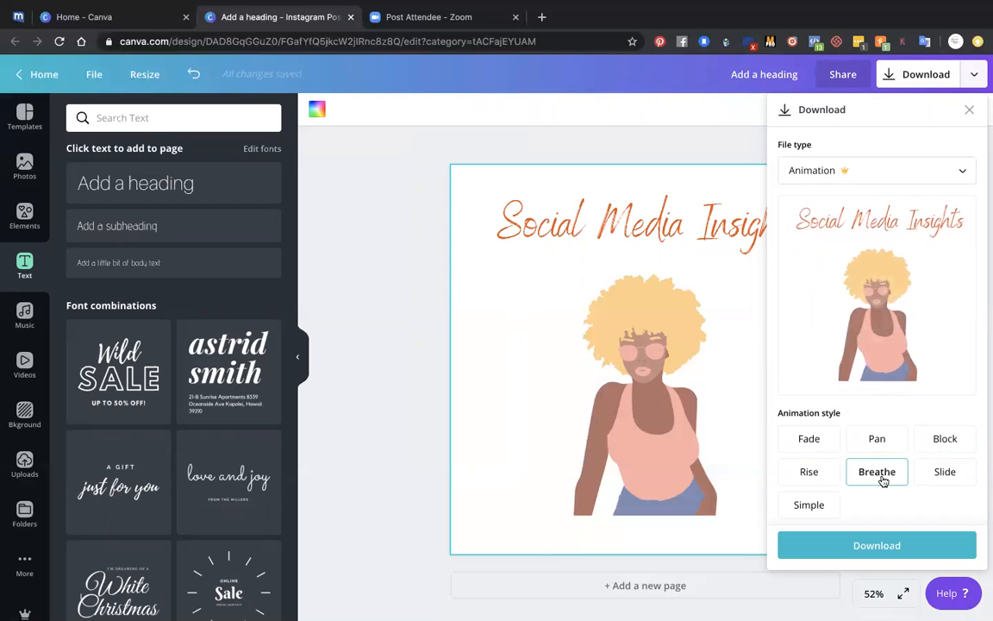
click(939, 480)
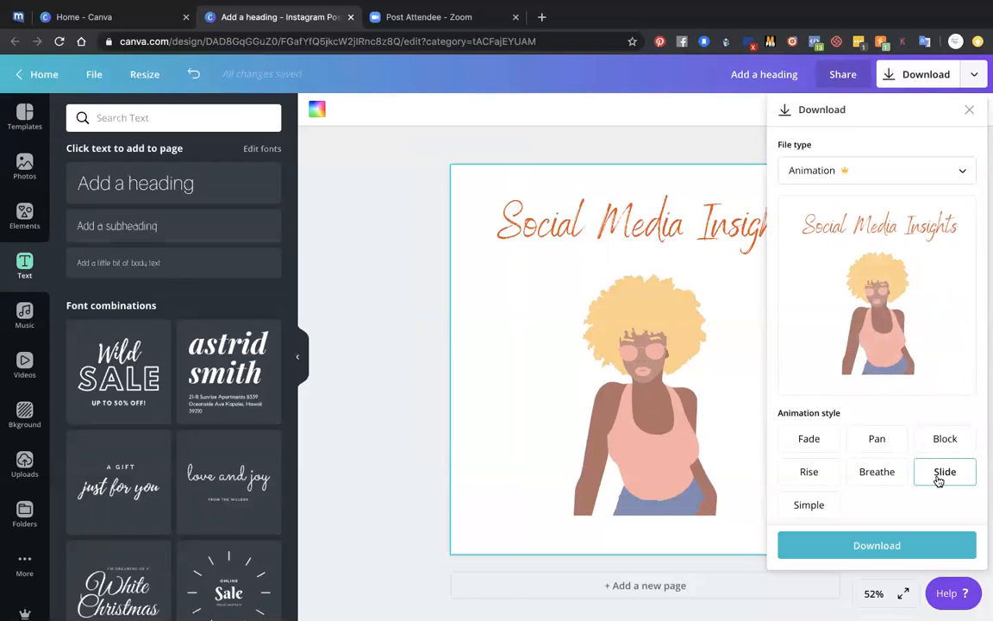
scroll(939, 481, down, 2)
click(821, 456)
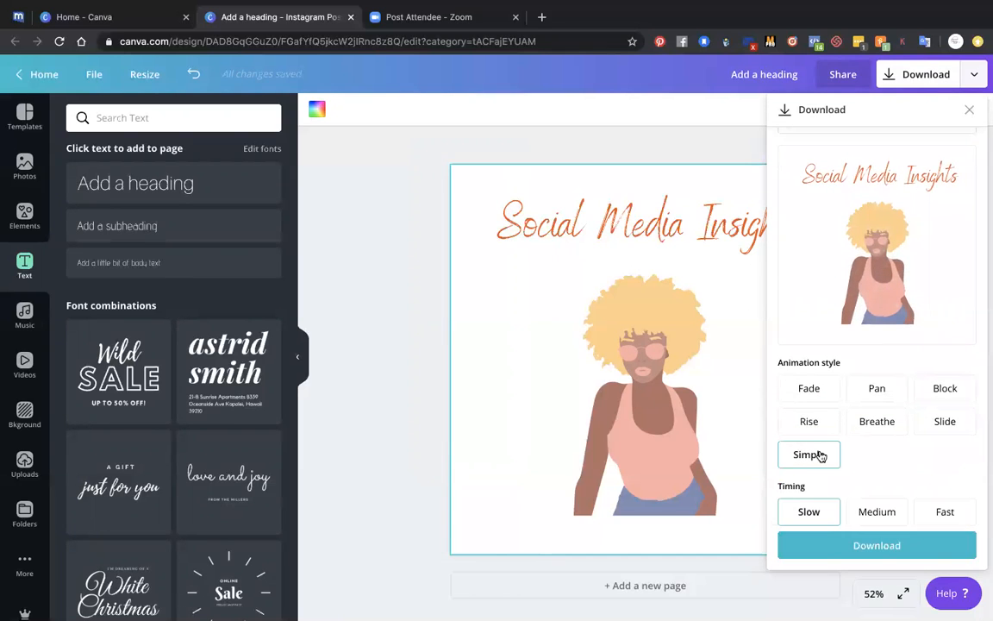
scroll(906, 448, down, 2)
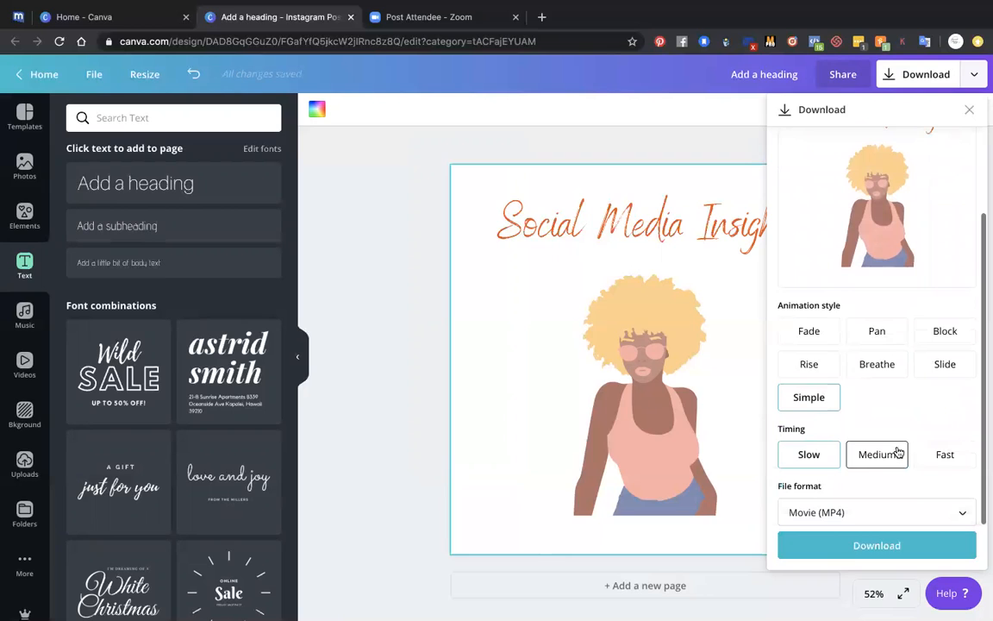